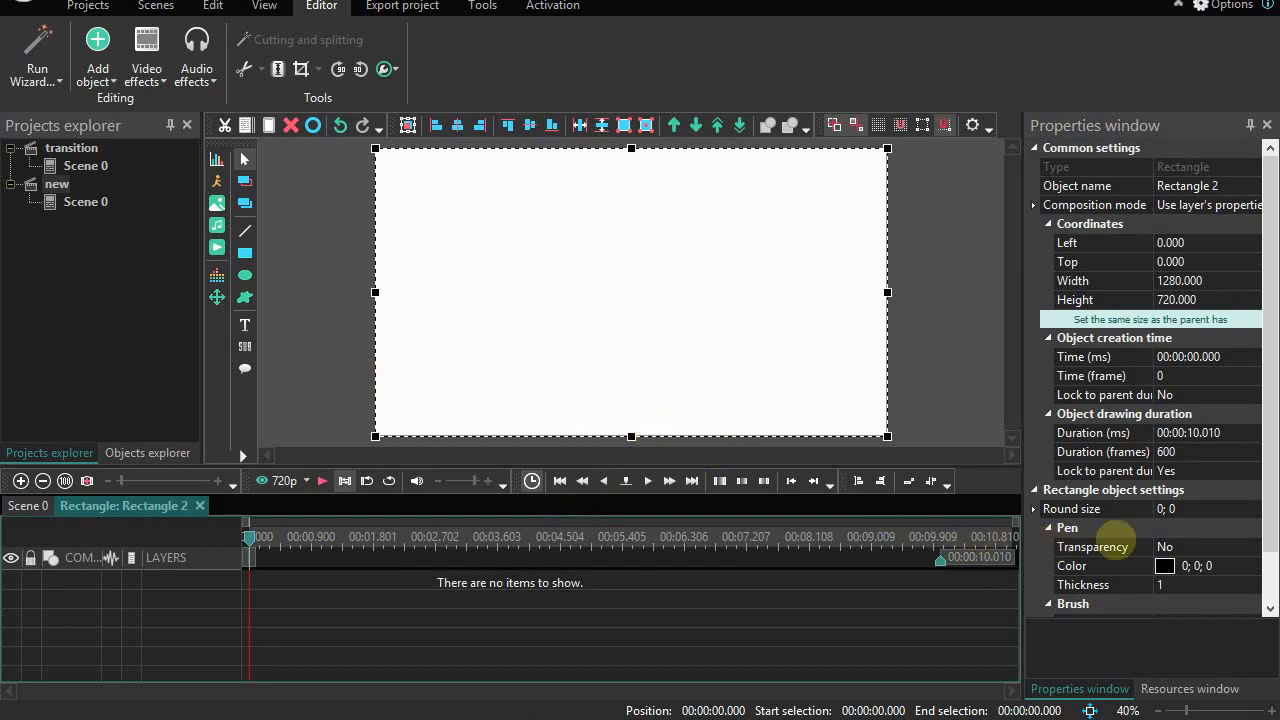
Switch the rectangle's brush background fill to Gradient
scroll(1262, 518, "down", 1)
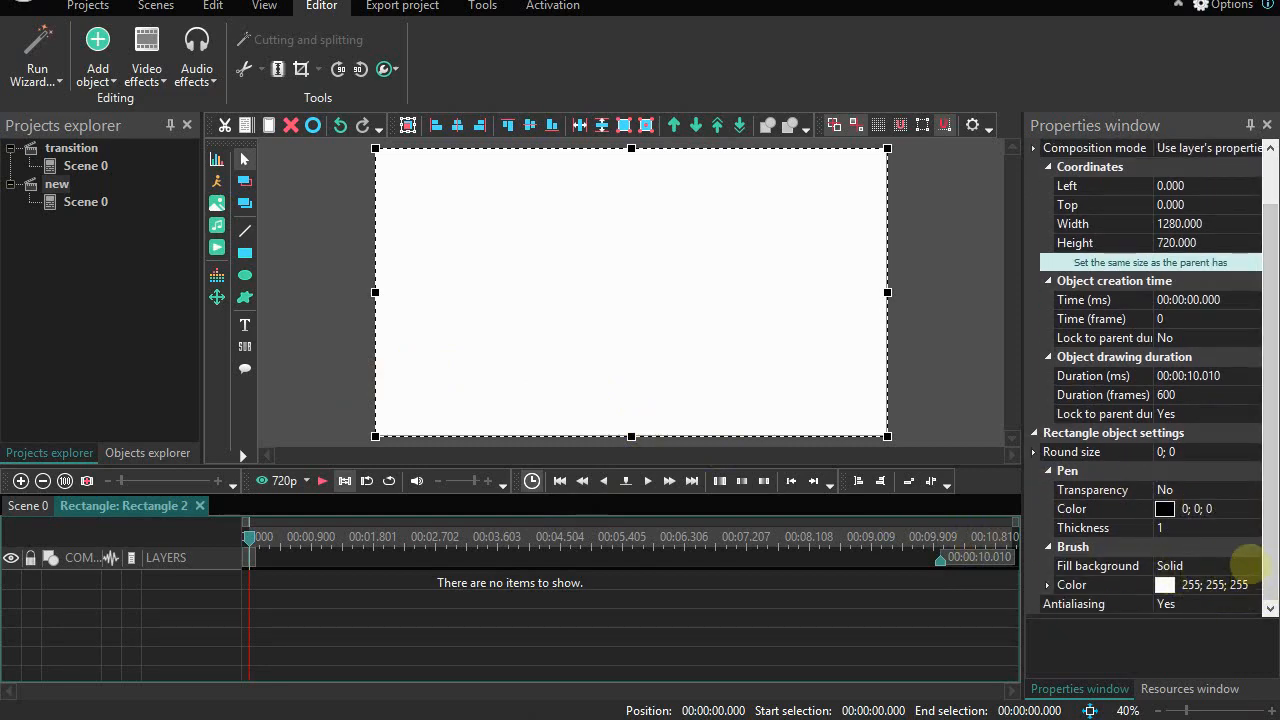
left_click(1250, 566)
left_click(1253, 566)
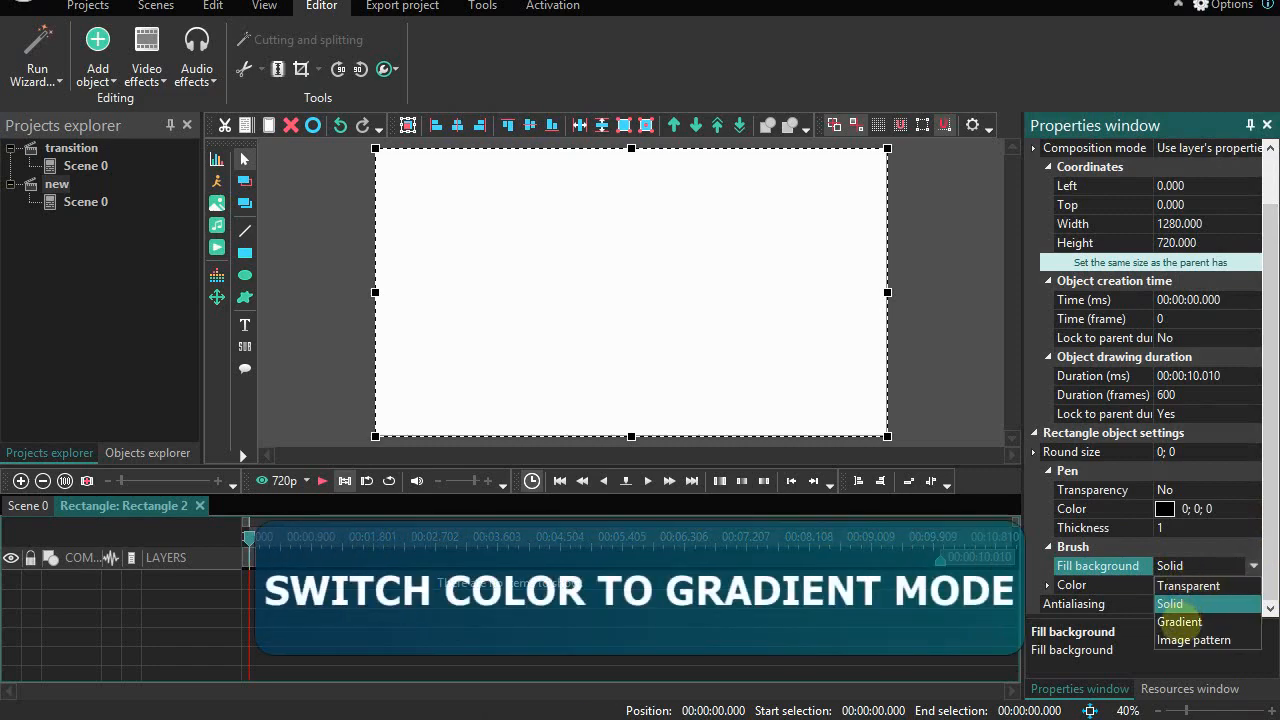
left_click(1180, 622)
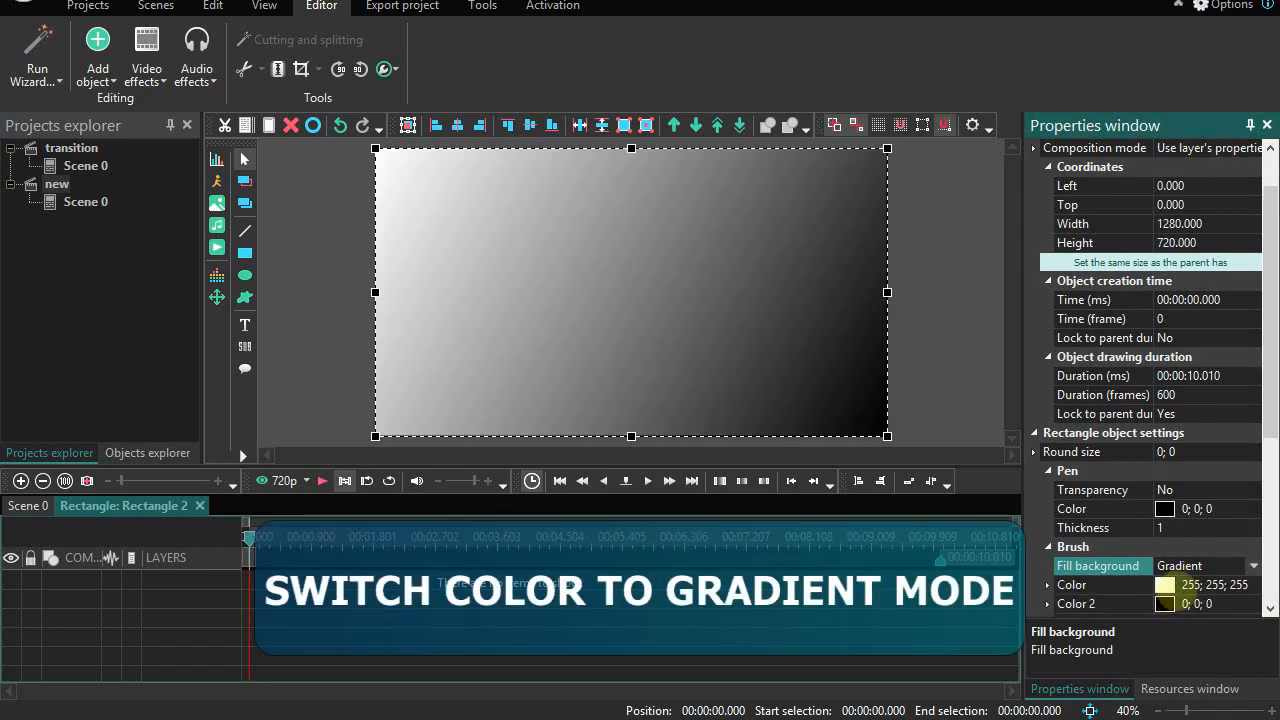
Apply the Blue, Yellow, Blue preset in the gradient settings of the rectangle's fill
scroll(1268, 430, "down", 1)
scroll(1268, 430, "down", 2)
scroll(1250, 450, "down", 2)
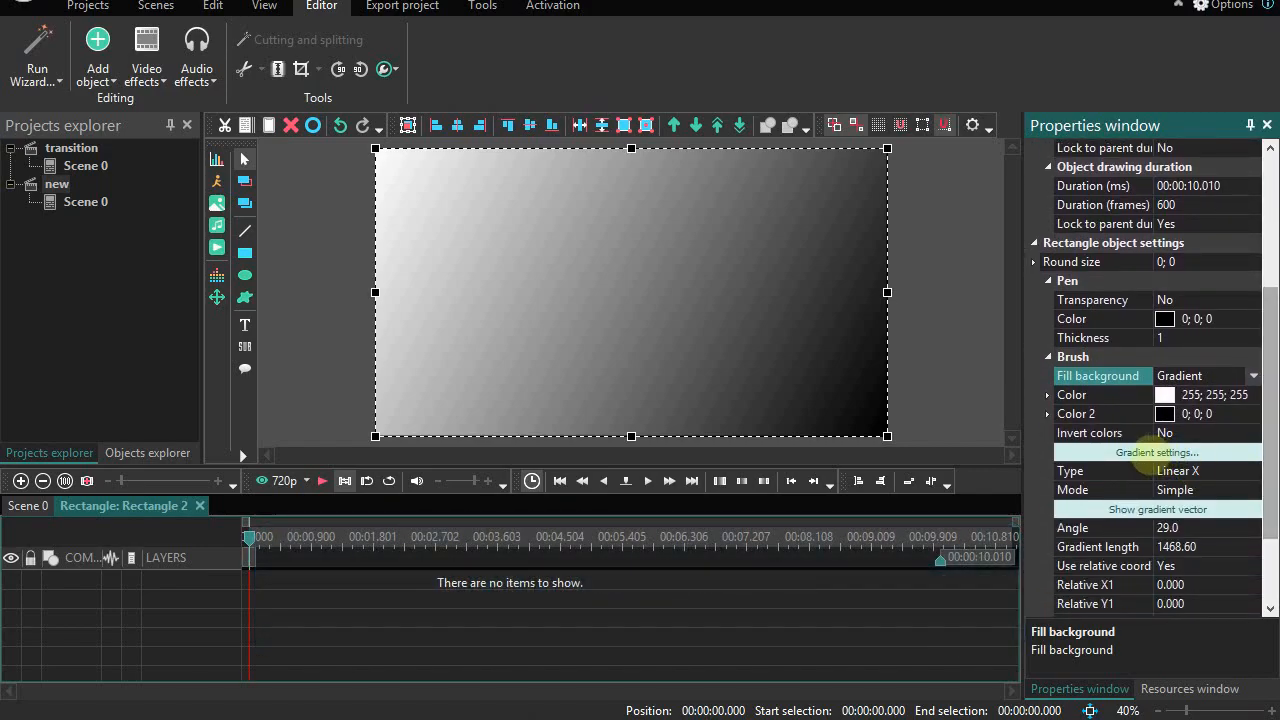
left_click(1158, 452)
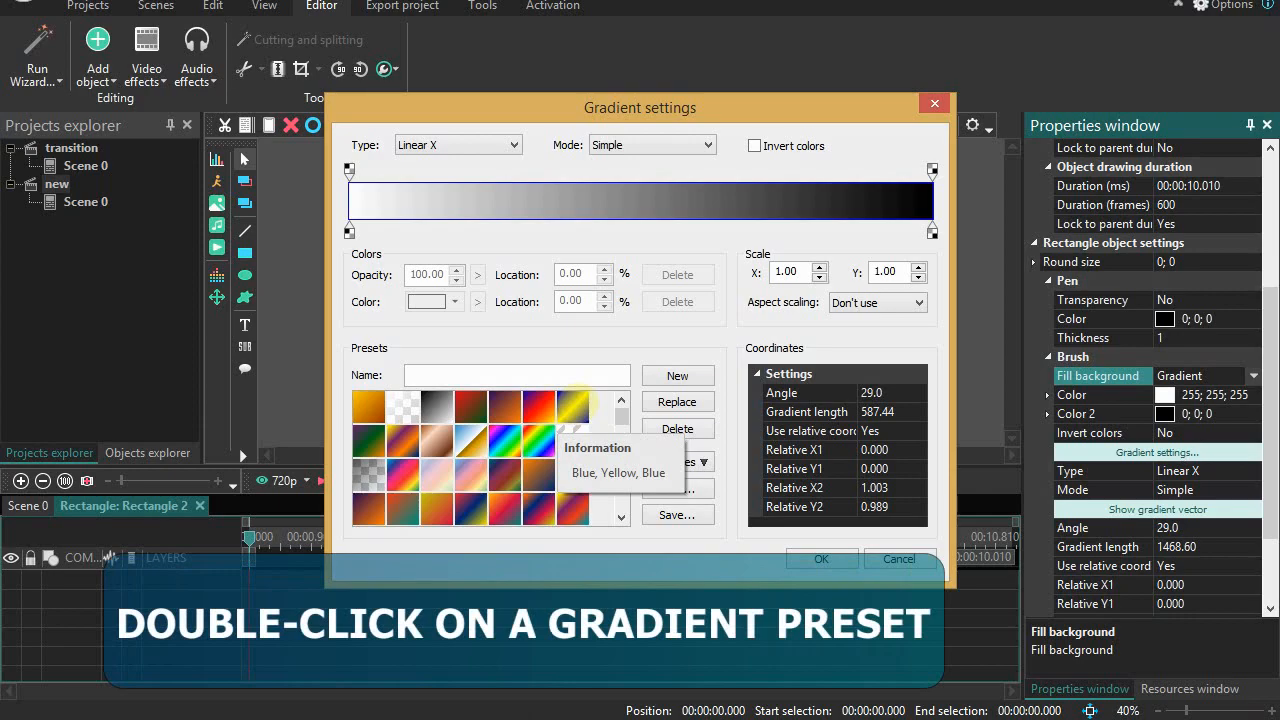
double_click(575, 405)
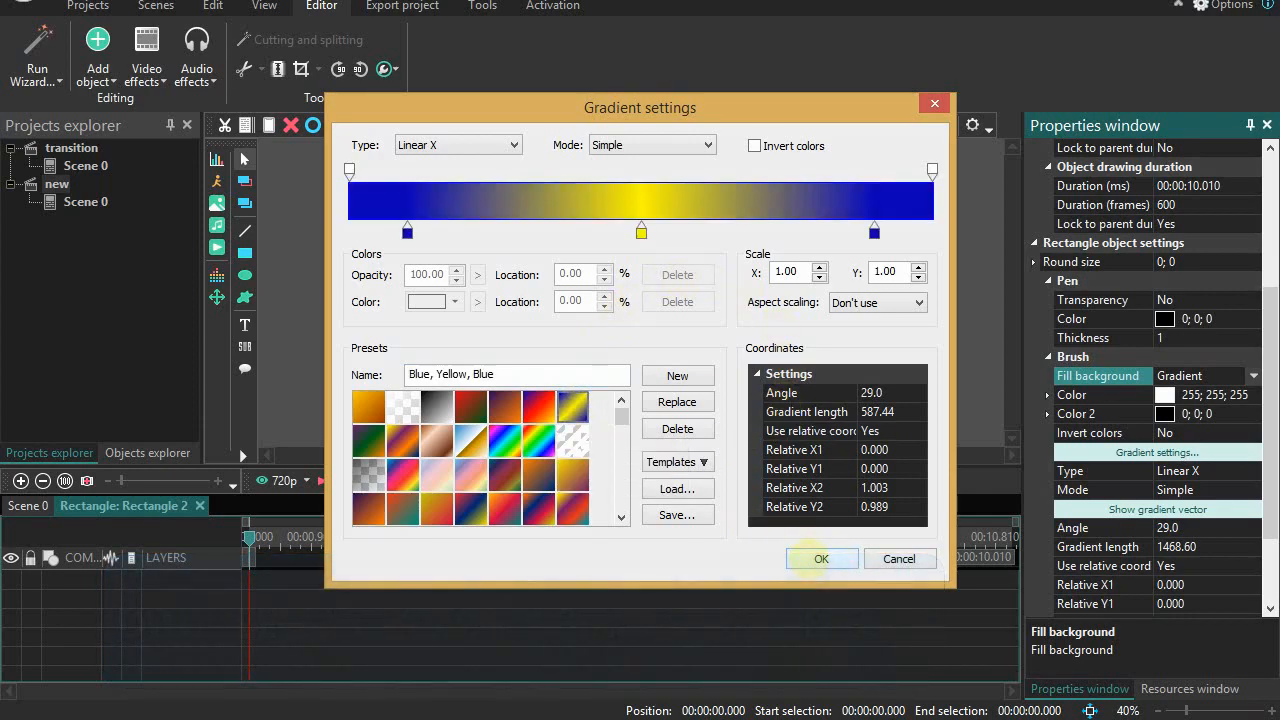
left_click(812, 559)
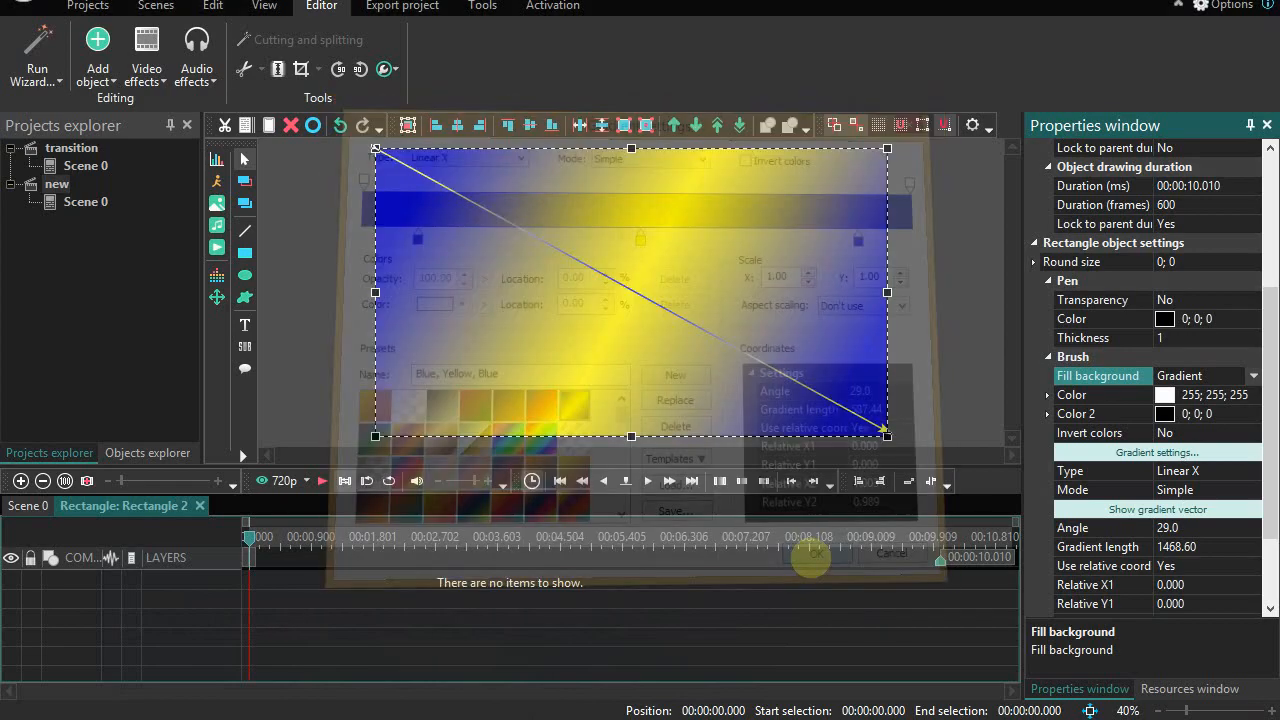
Shorten and rotate the gradient vector to vertical so the yellow band runs horizontally across the middle of the rectangle
left_click_drag(376, 149, 684, 318)
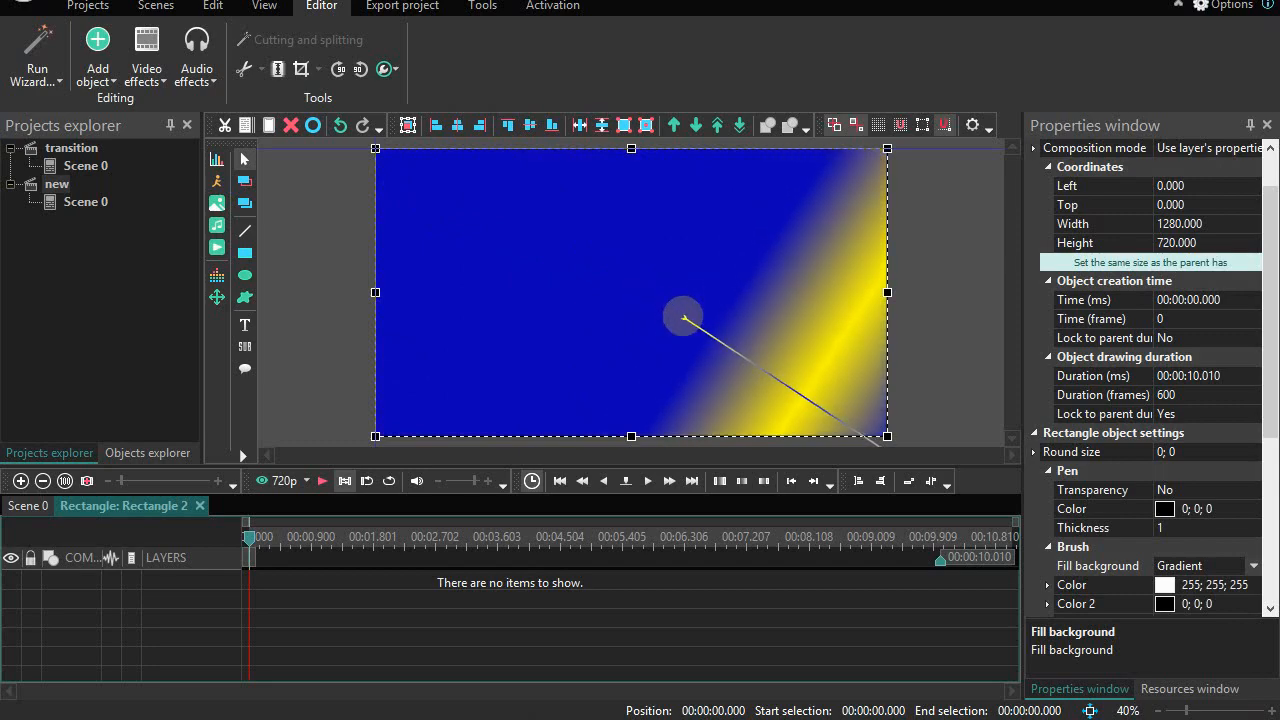
left_click_drag(804, 399, 626, 293)
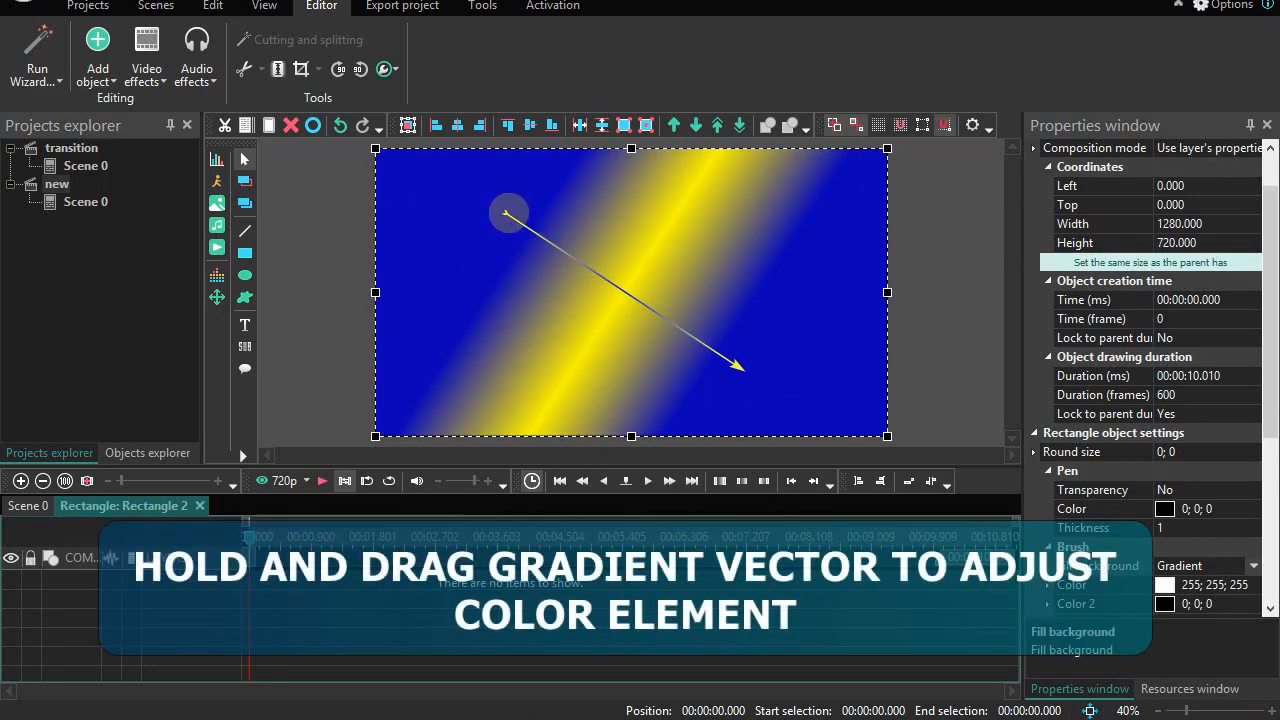
left_click_drag(503, 212, 599, 261)
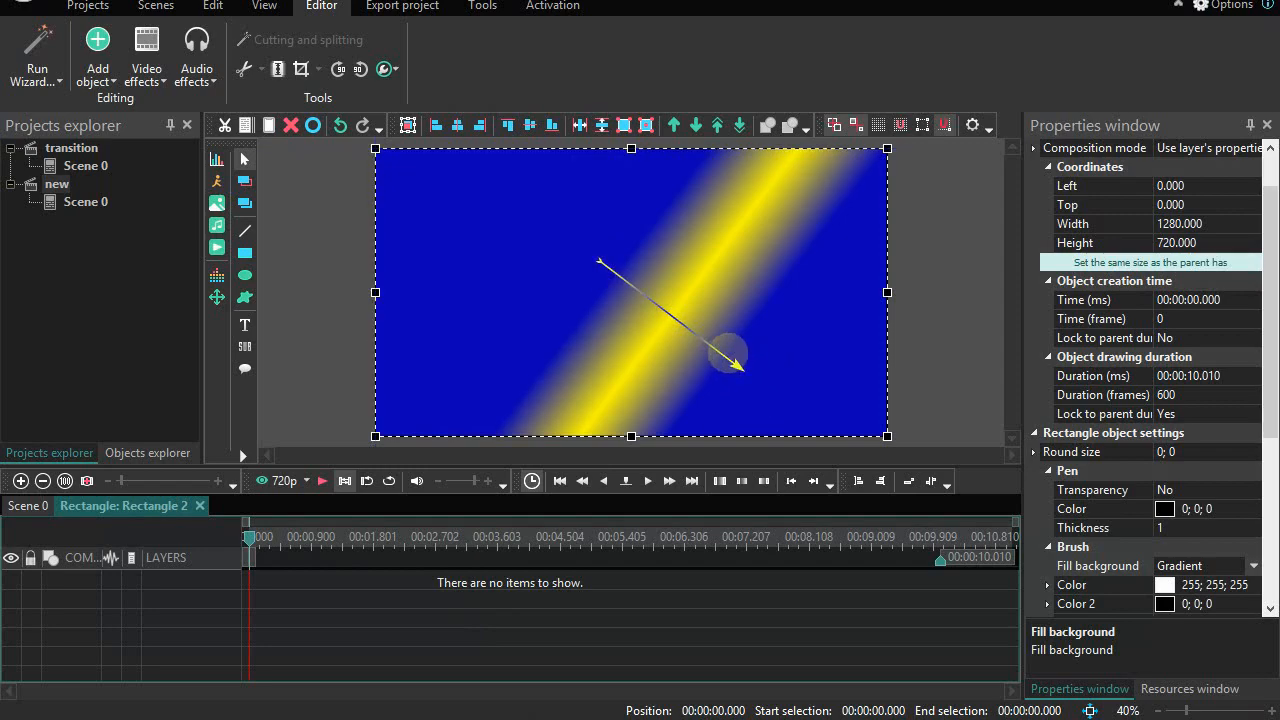
left_click_drag(734, 391, 601, 404)
left_click_drag(600, 315, 604, 287)
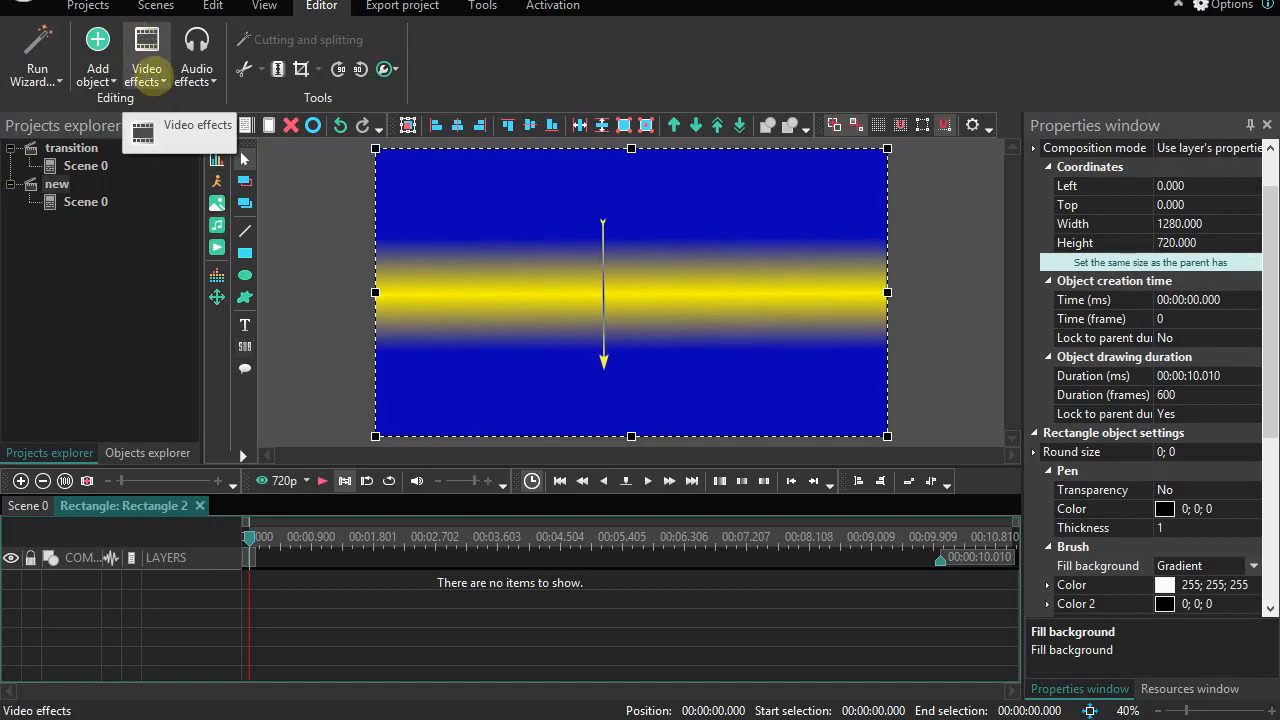
Add a Wipe transition to the rectangle, positioned from scene begin on a new layer, and preview it
left_click(147, 78)
mouse_move(178, 124)
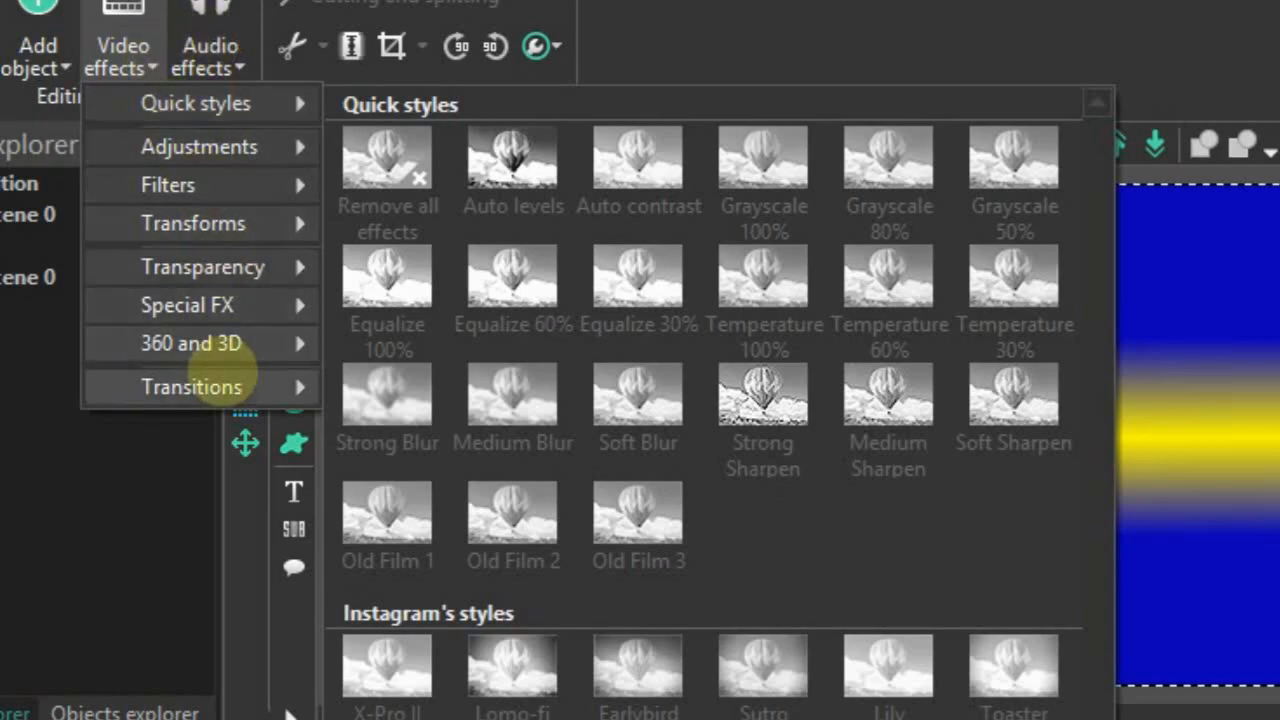
mouse_move(228, 303)
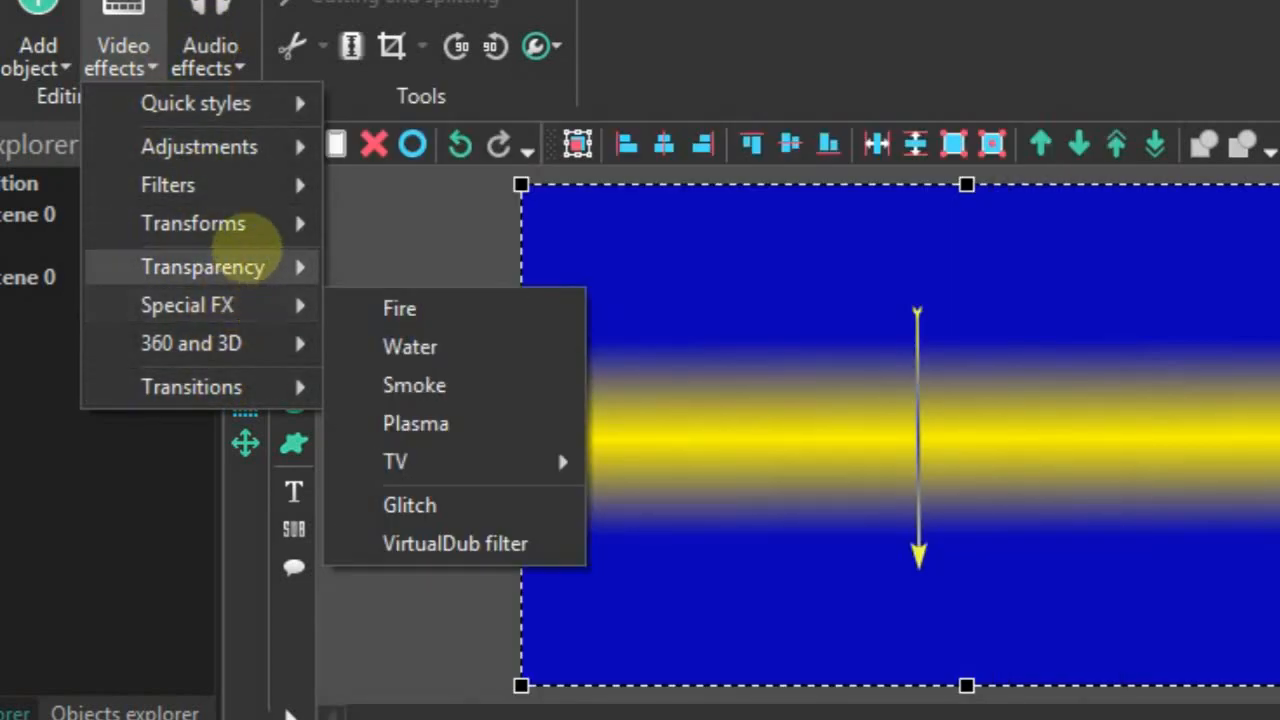
mouse_move(245, 228)
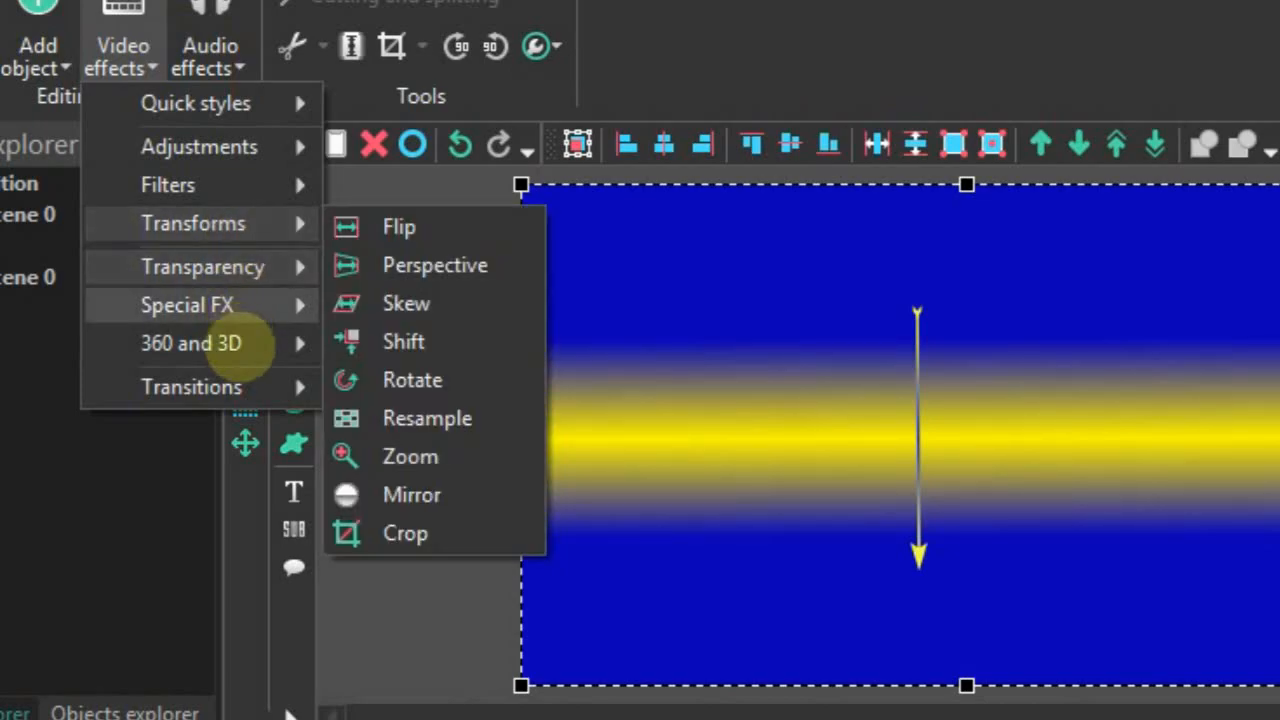
mouse_move(243, 371)
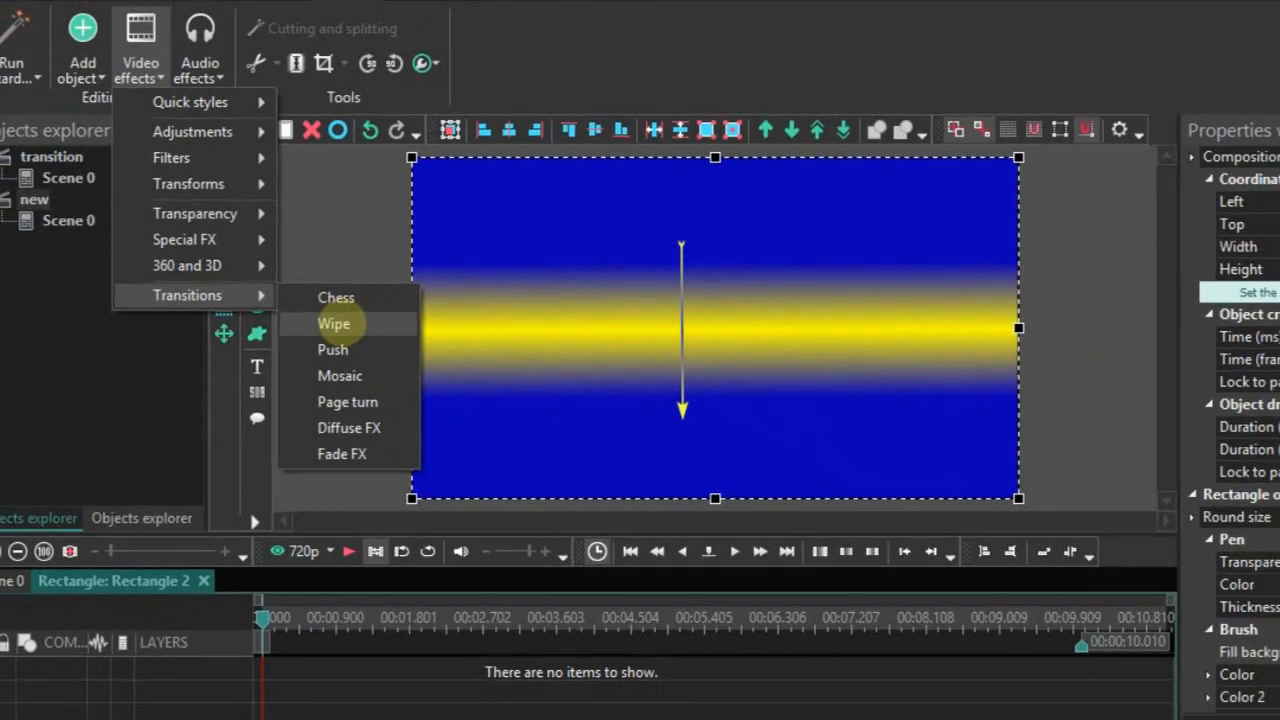
left_click(406, 428)
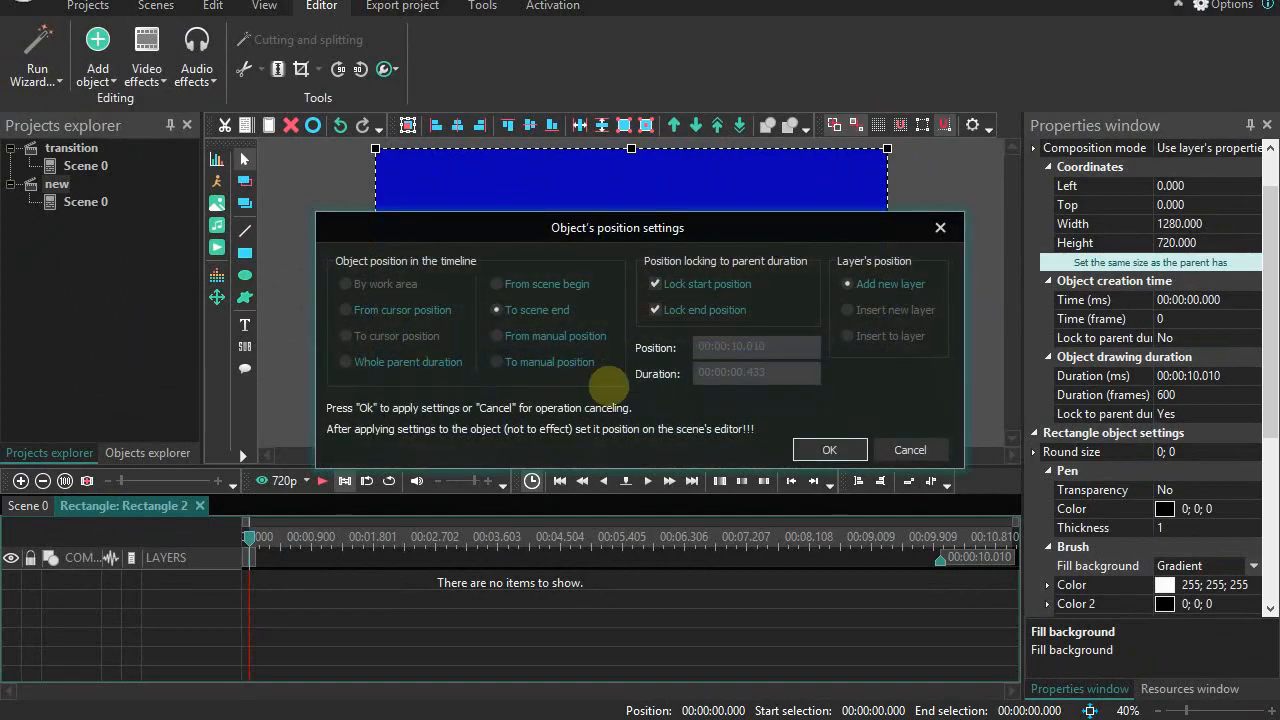
left_click(496, 283)
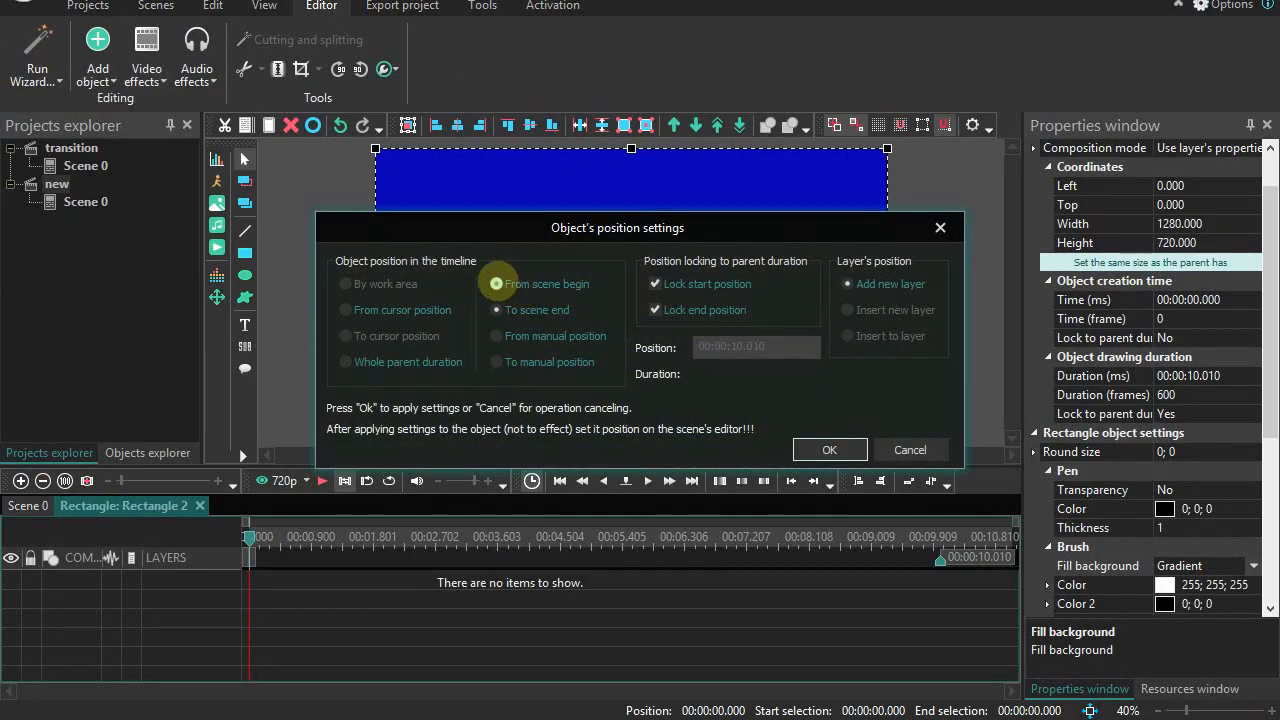
left_click(829, 449)
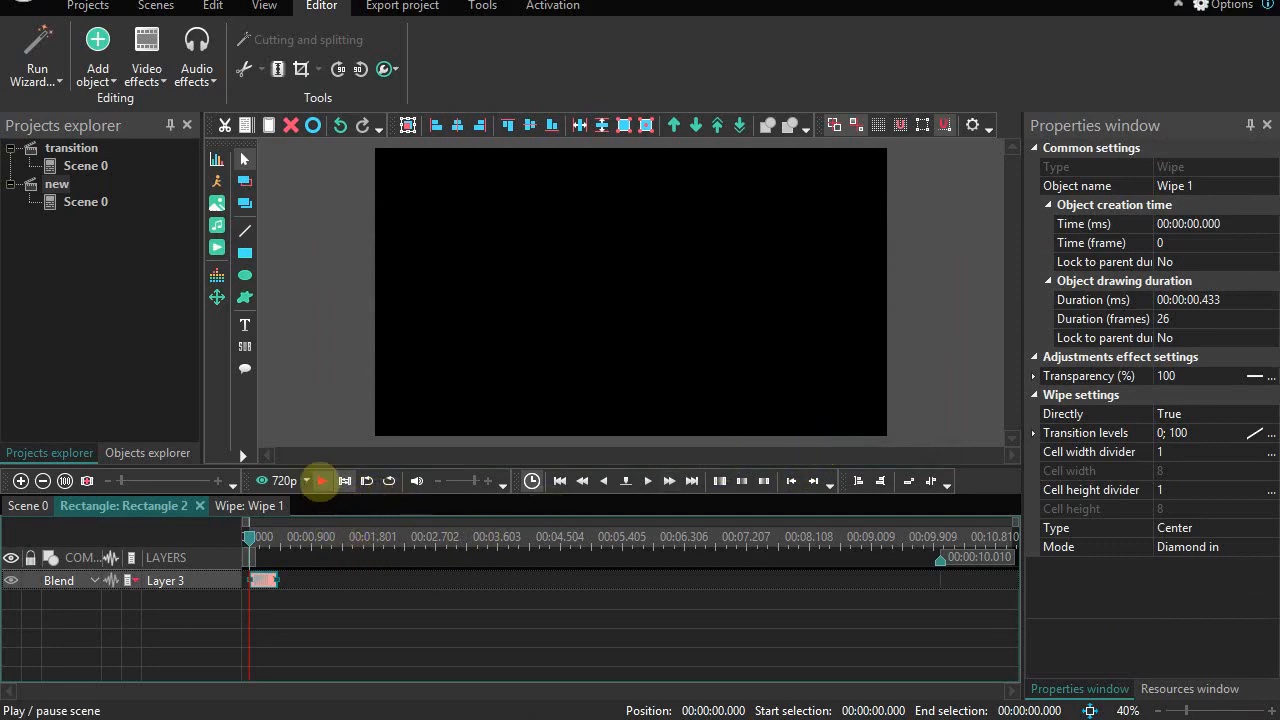
left_click(321, 481)
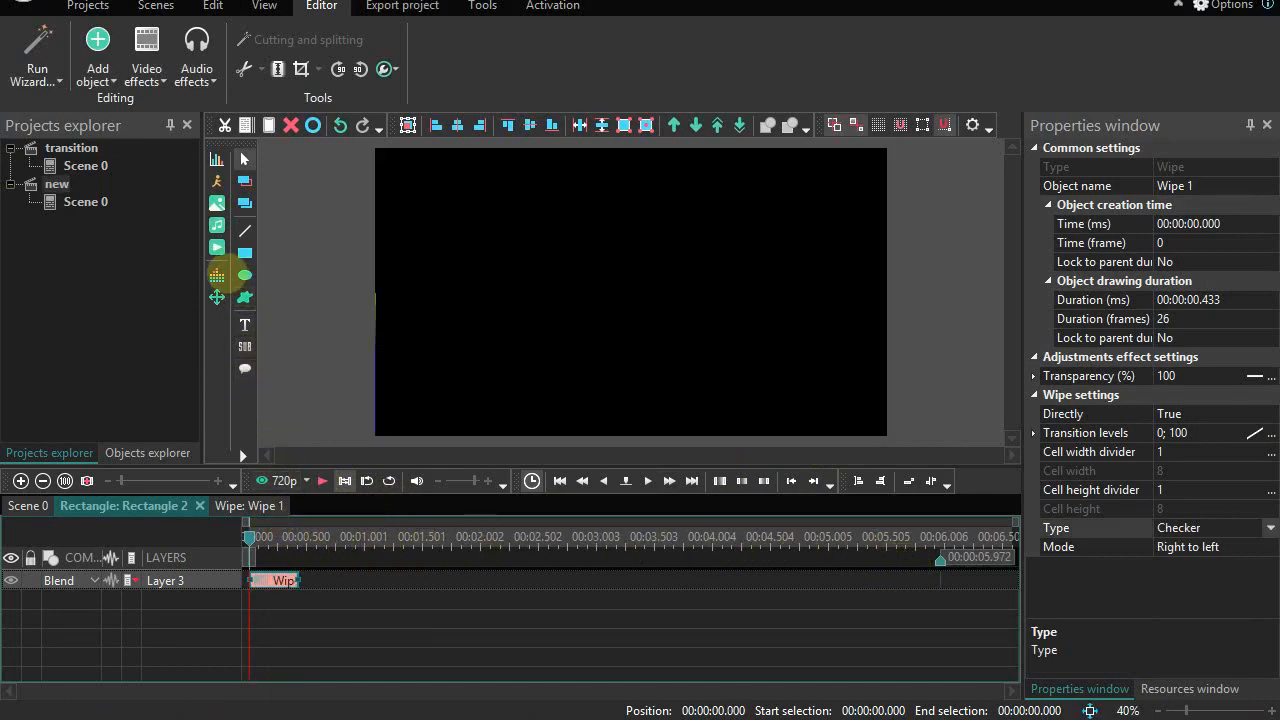
Add a second Wipe transition to the rectangle, positioned to scene end on an inserted new layer
left_click(146, 70)
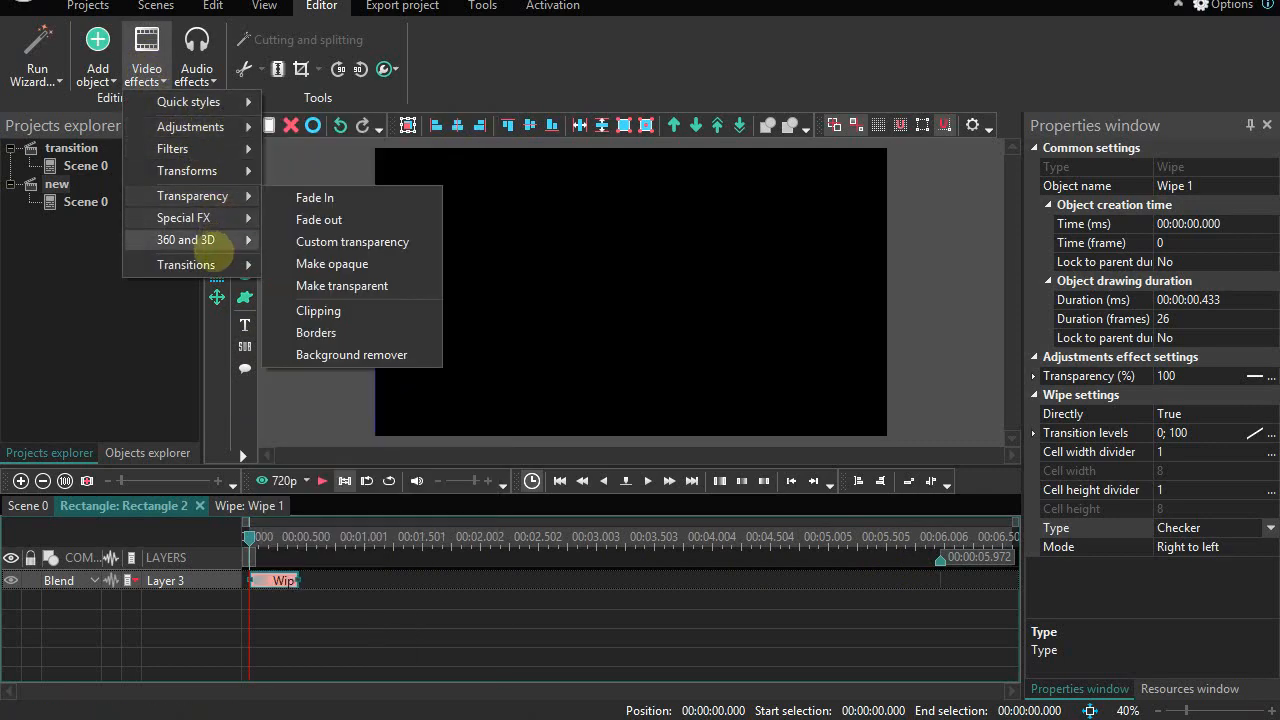
mouse_move(214, 264)
left_click(318, 288)
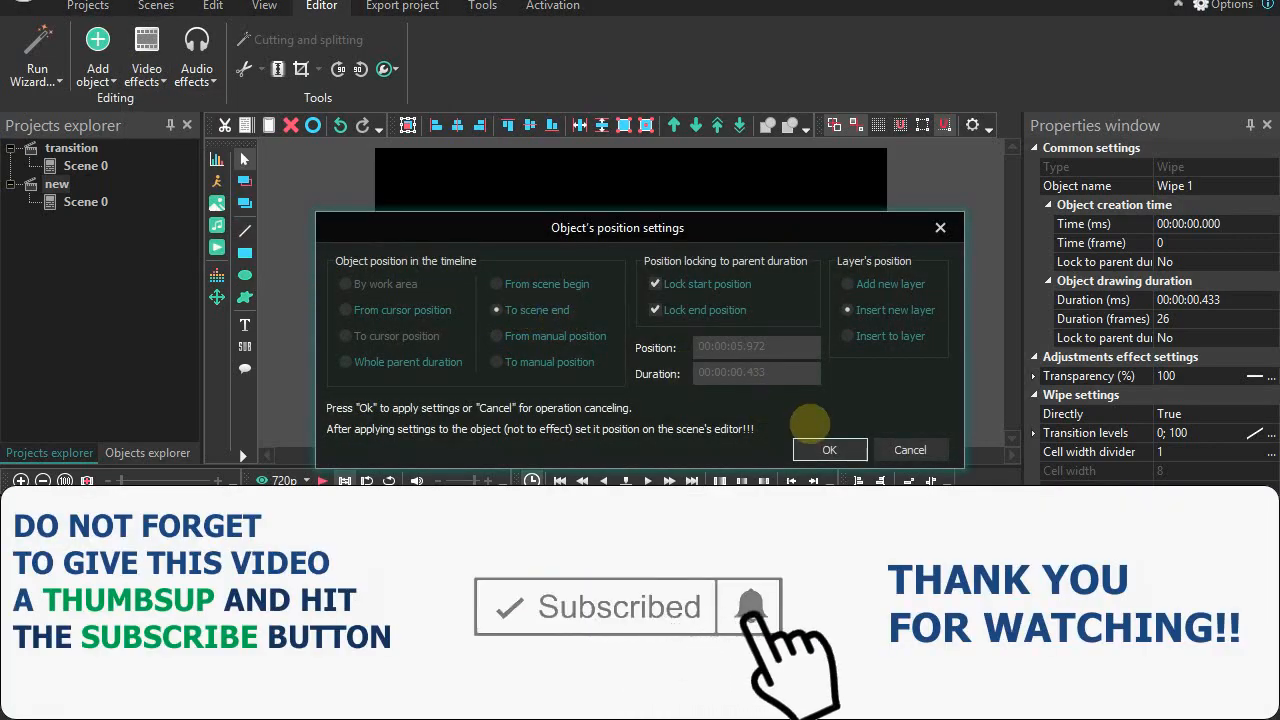
left_click(829, 449)
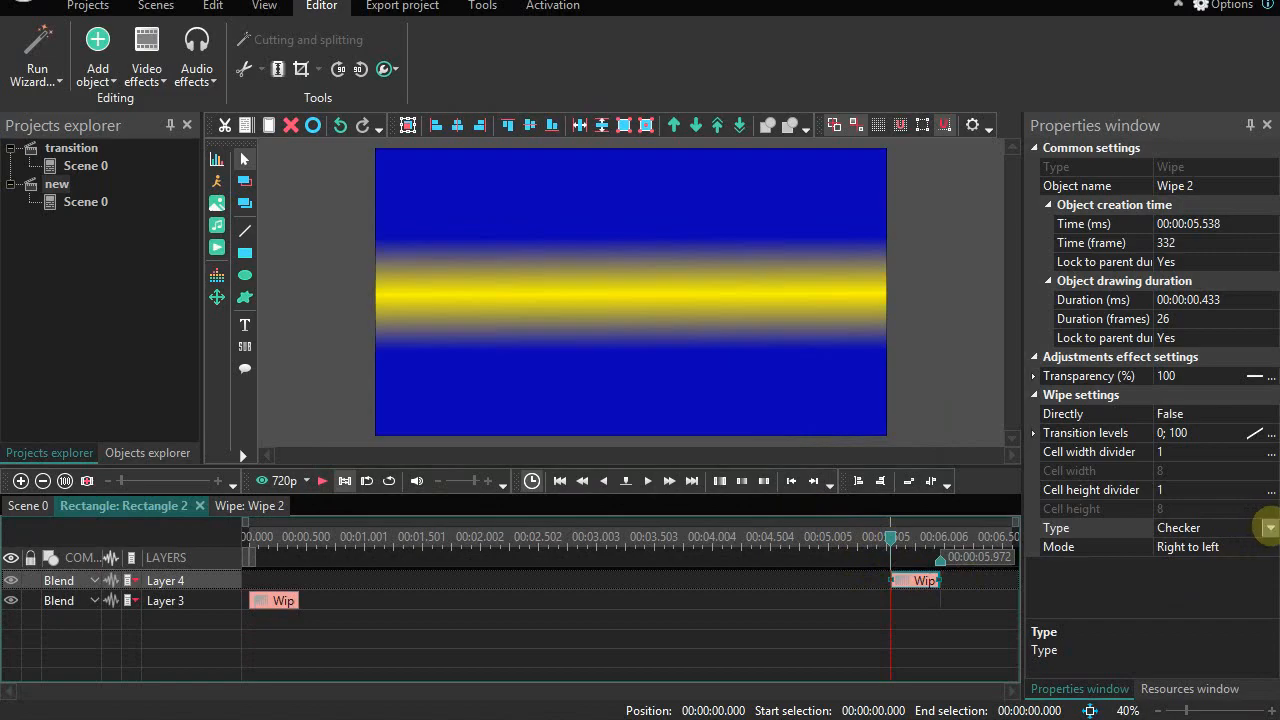
Set the closing wipe's type to Center, its mode to Diamond out and its cell width divider to 4
left_click(1269, 527)
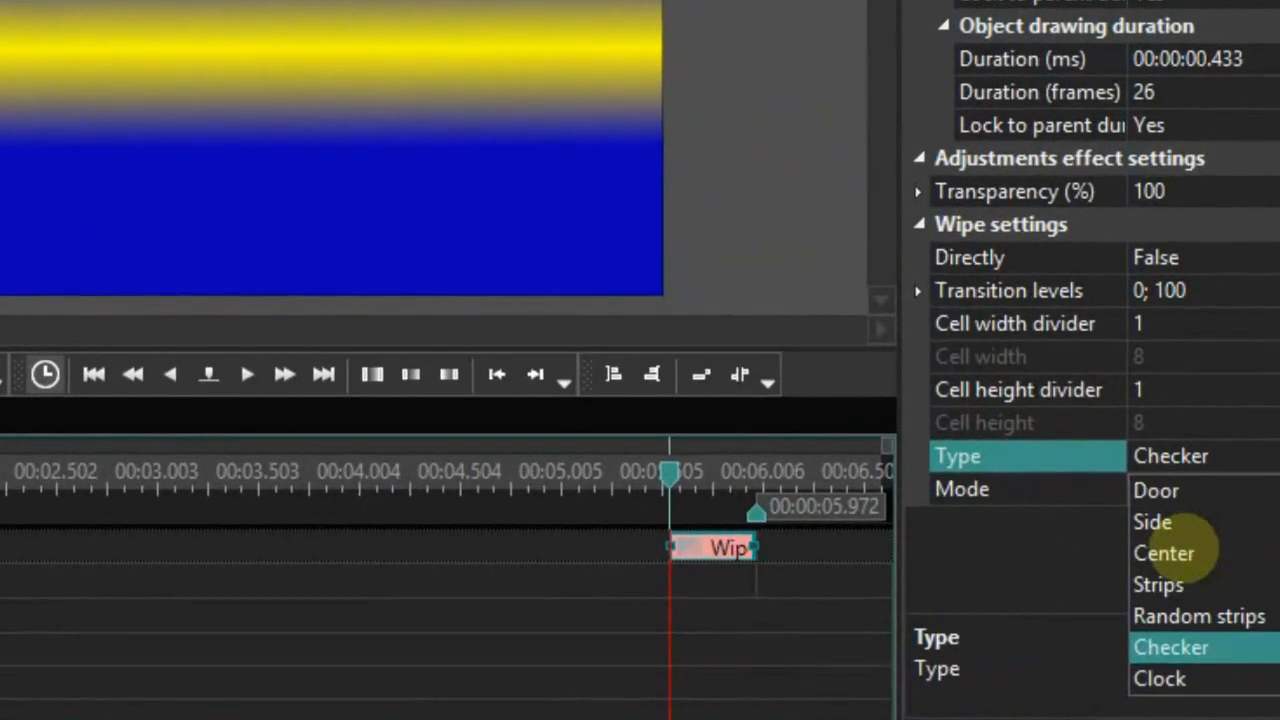
left_click(1195, 553)
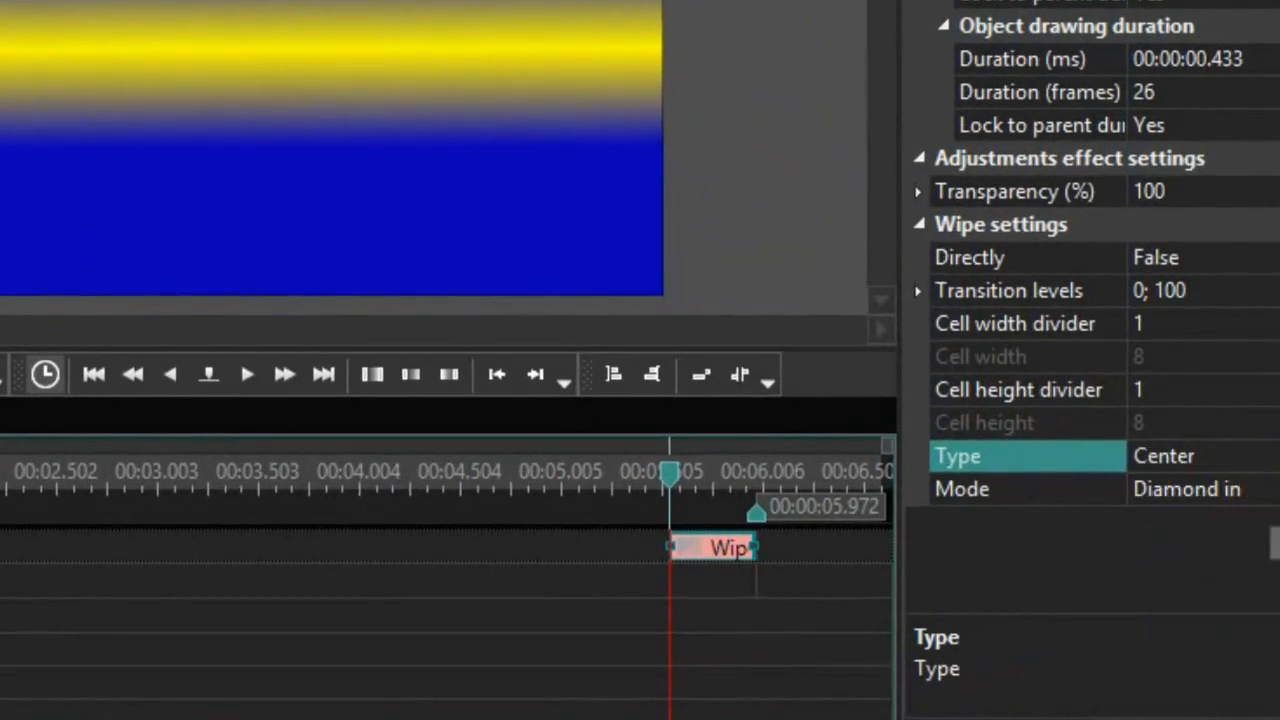
left_click(1250, 489)
left_click(1265, 489)
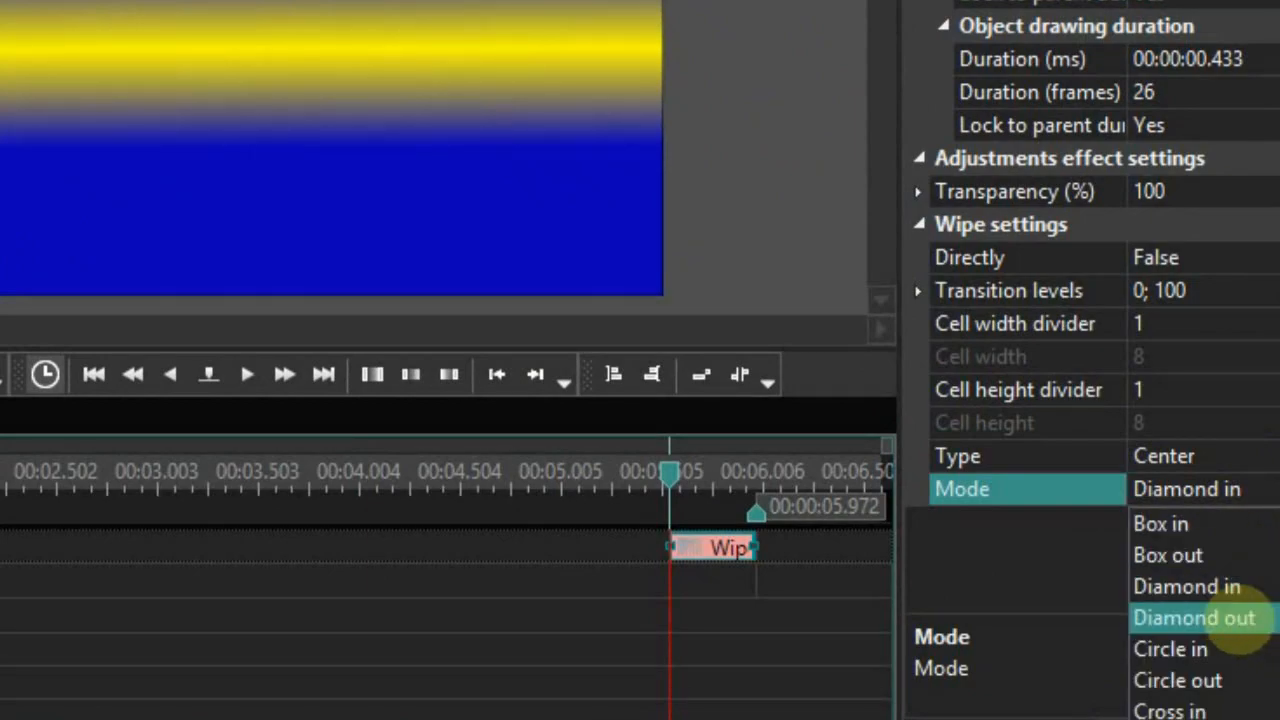
left_click(1185, 617)
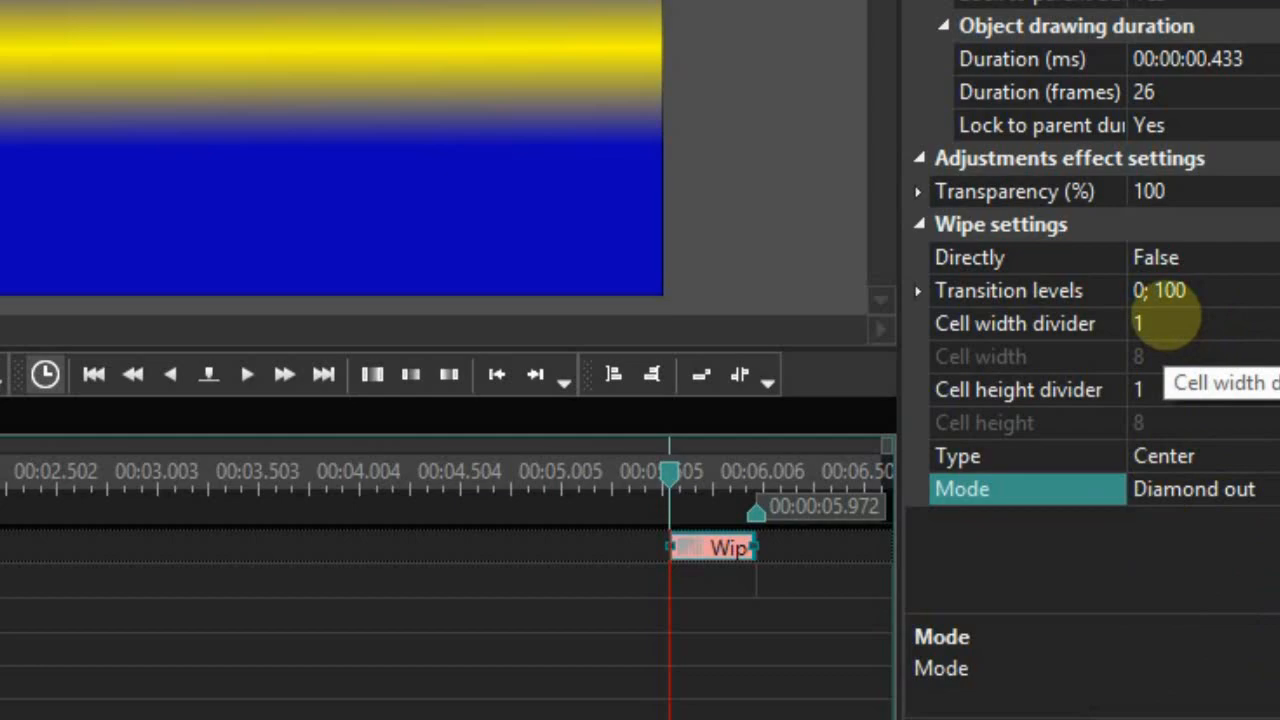
left_click(1140, 323)
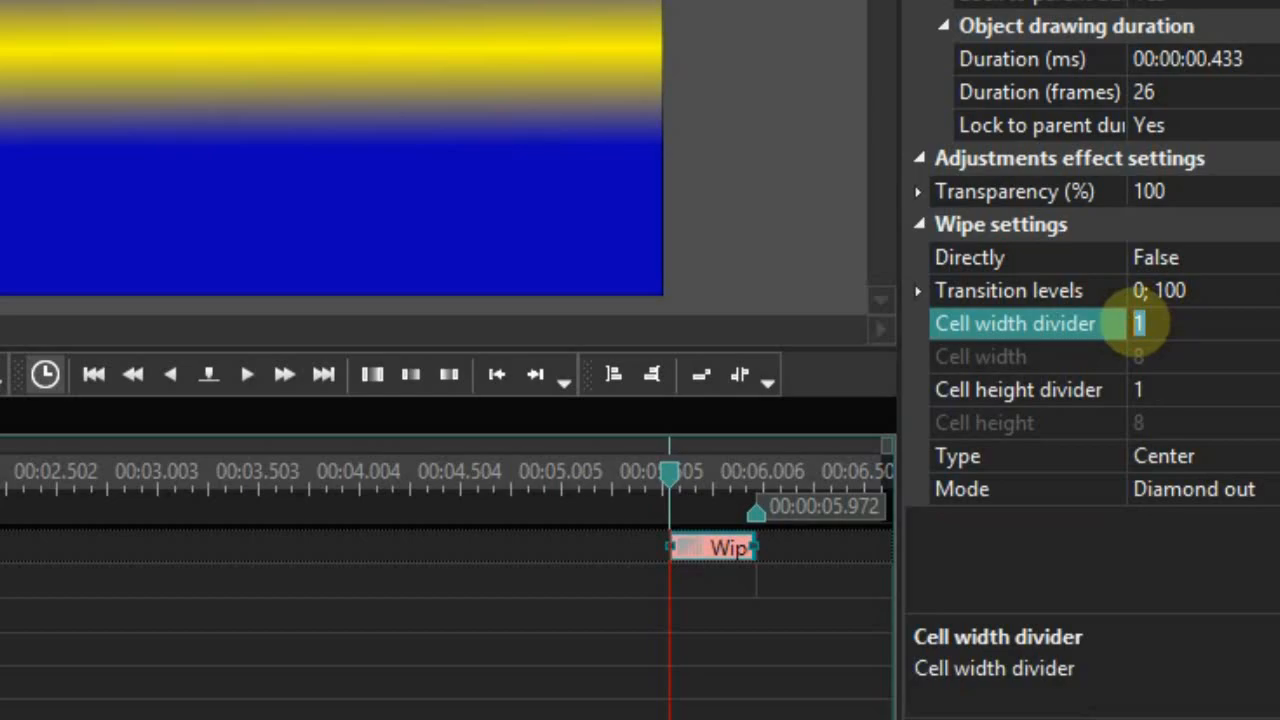
type("4")
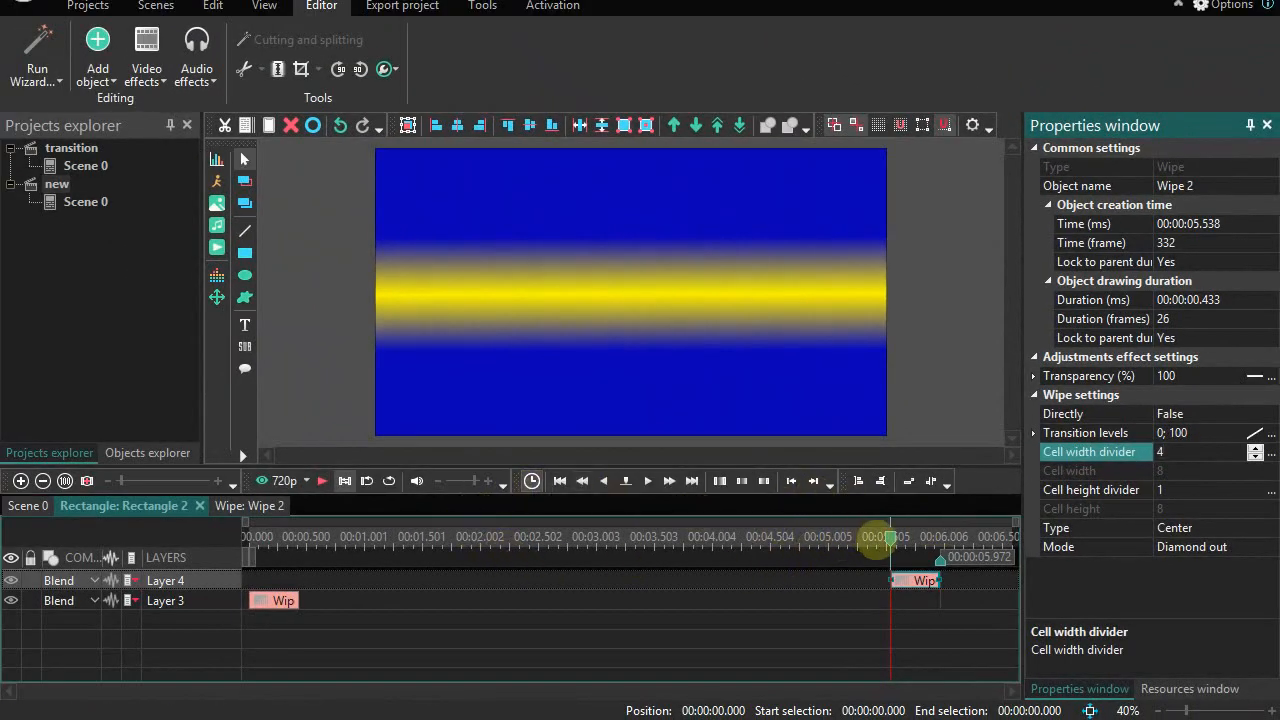
Extend Wipe 2 at its start to about 0.667 s and Wipe 1 at its end to about 0.65 s
left_click(855, 537)
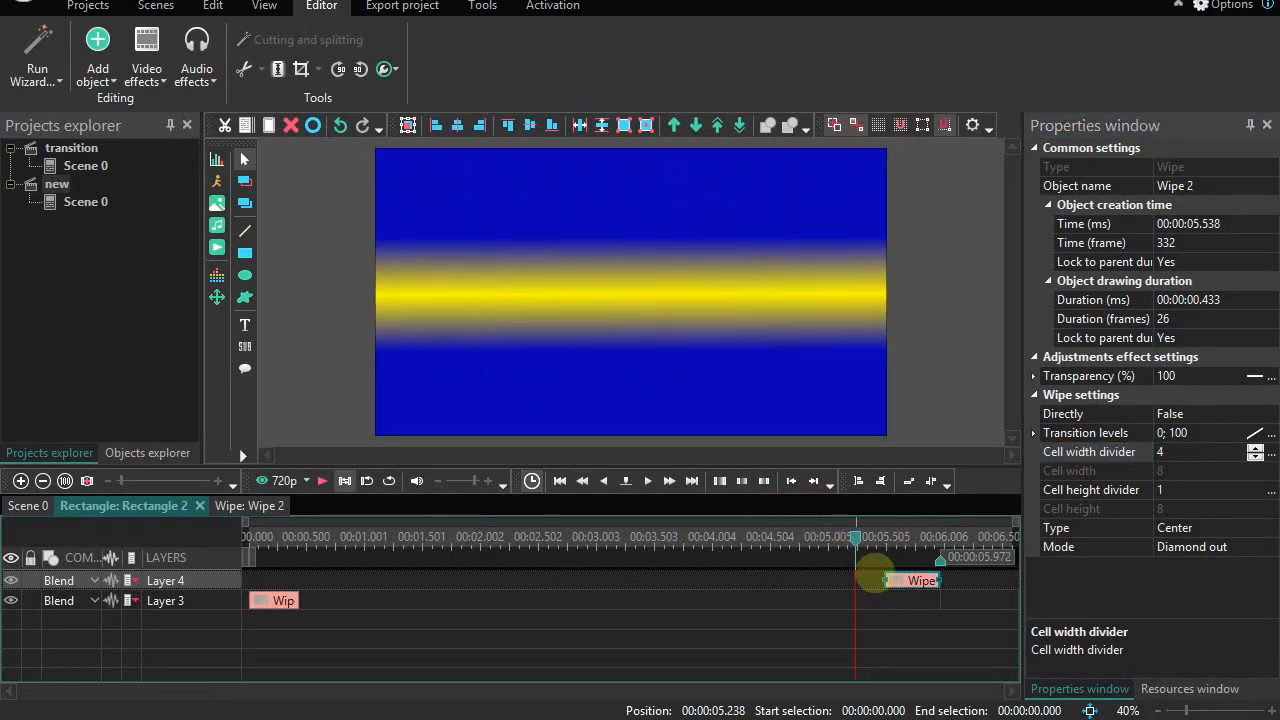
left_click_drag(862, 574, 863, 574)
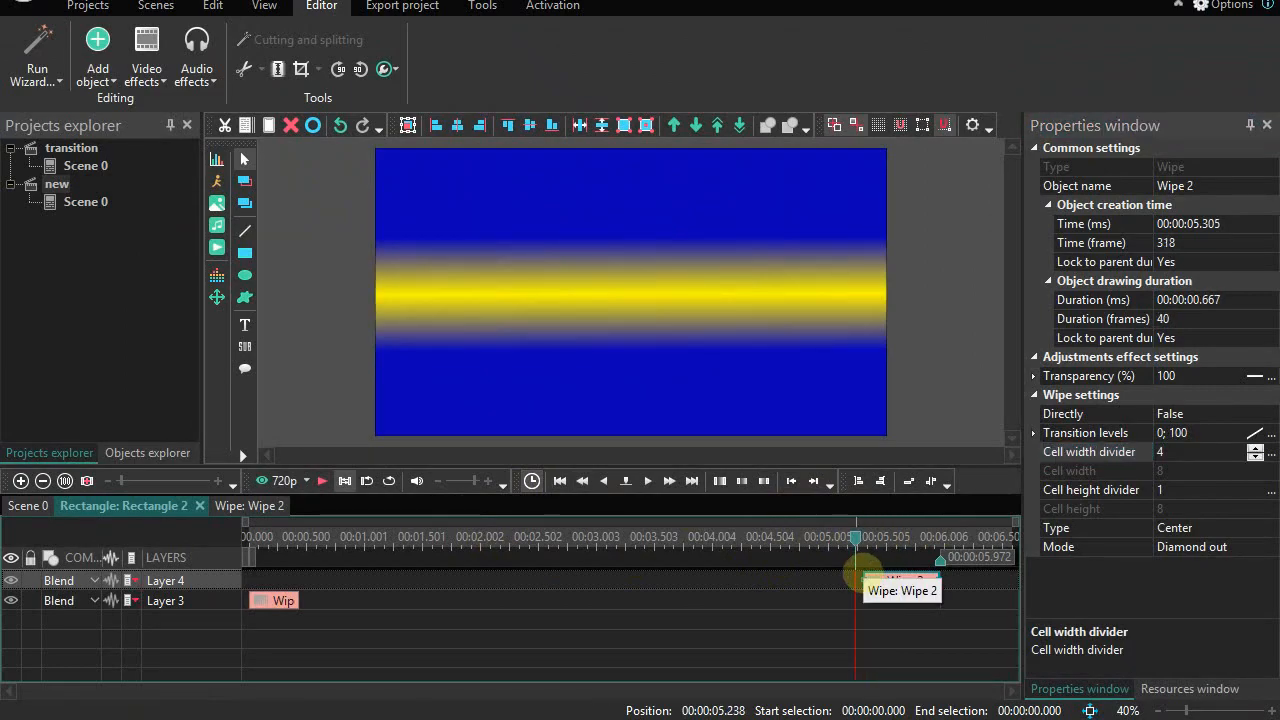
key("space")
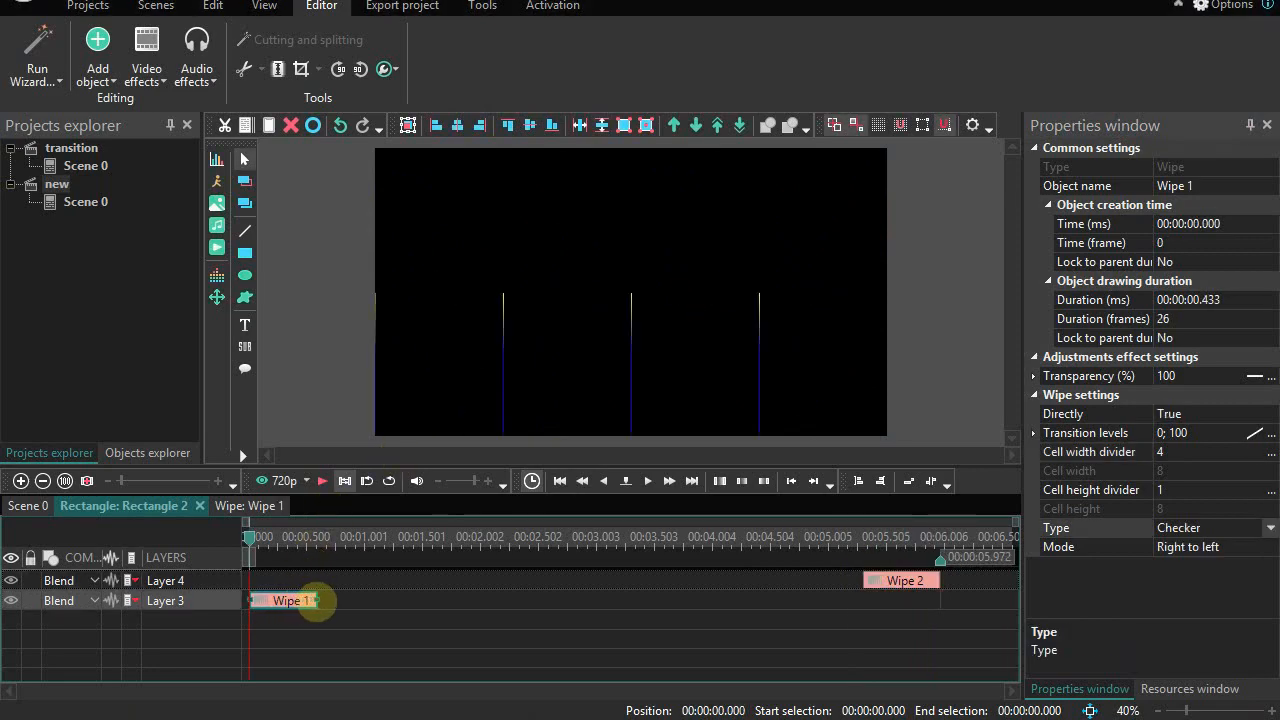
left_click_drag(322, 600, 323, 600)
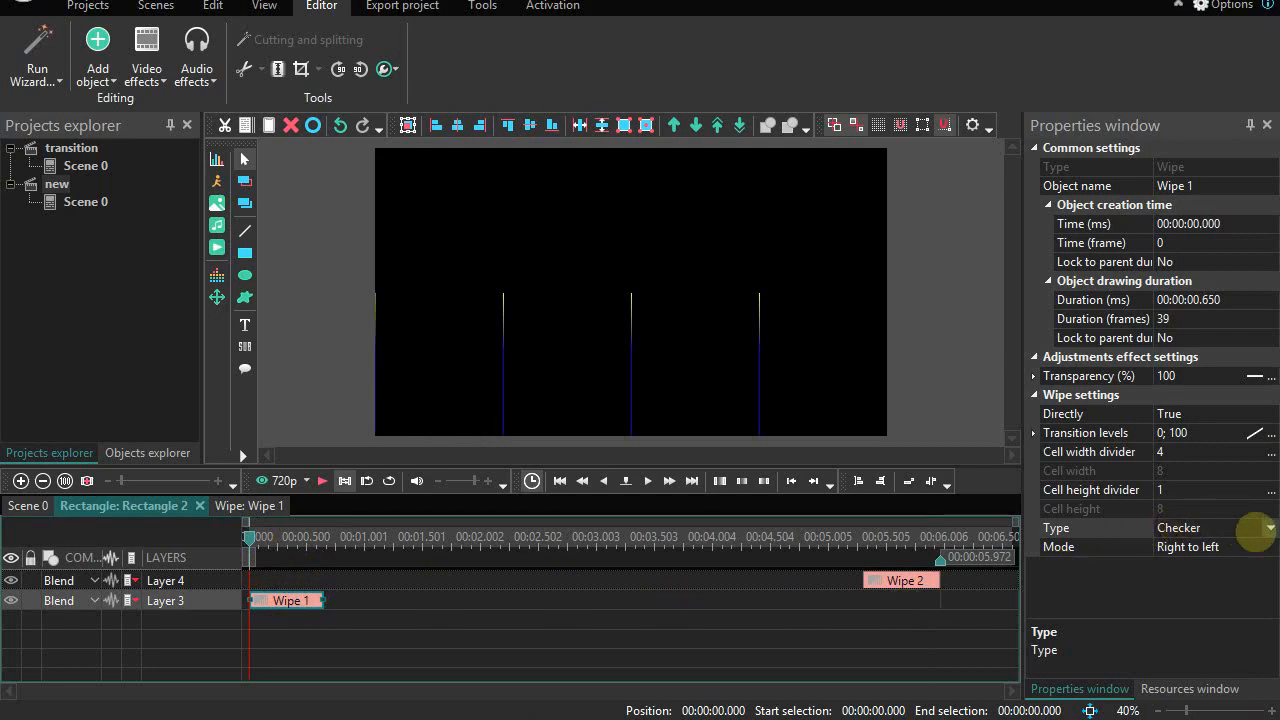
Set Wipe 1's type to Center with mode Diamond out and play the scene to preview both transitions
left_click(1268, 527)
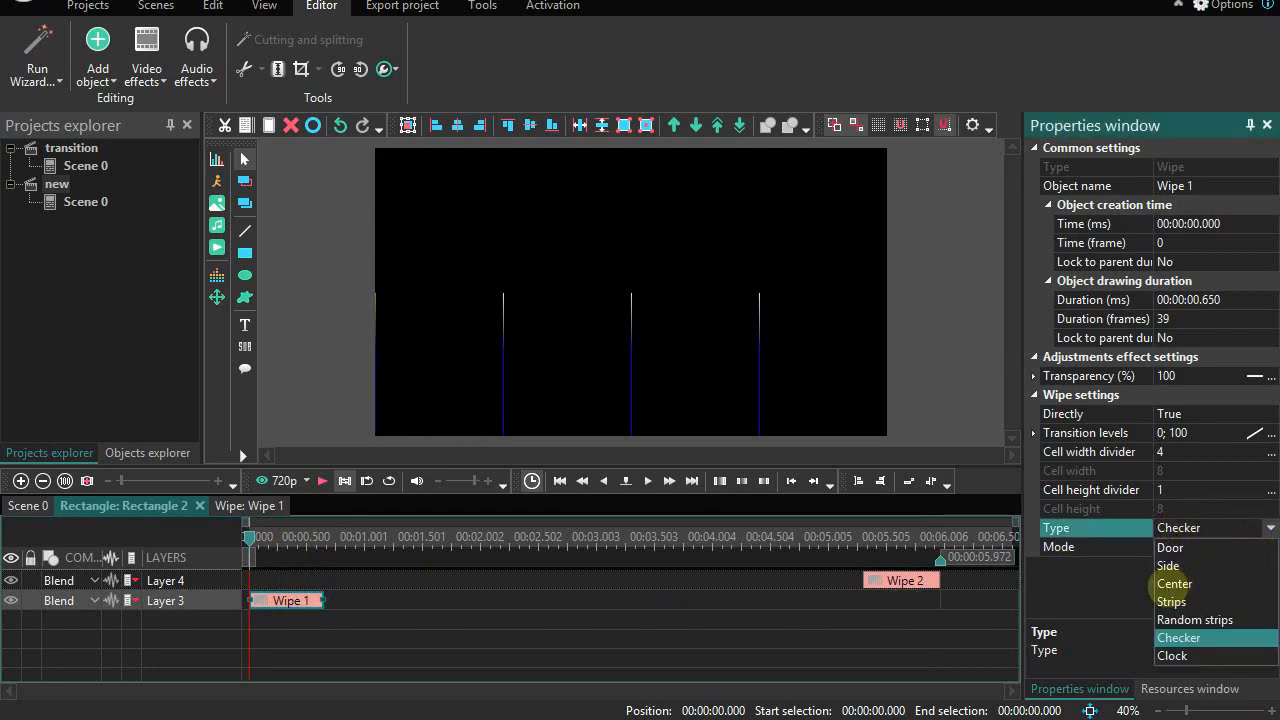
left_click(1176, 584)
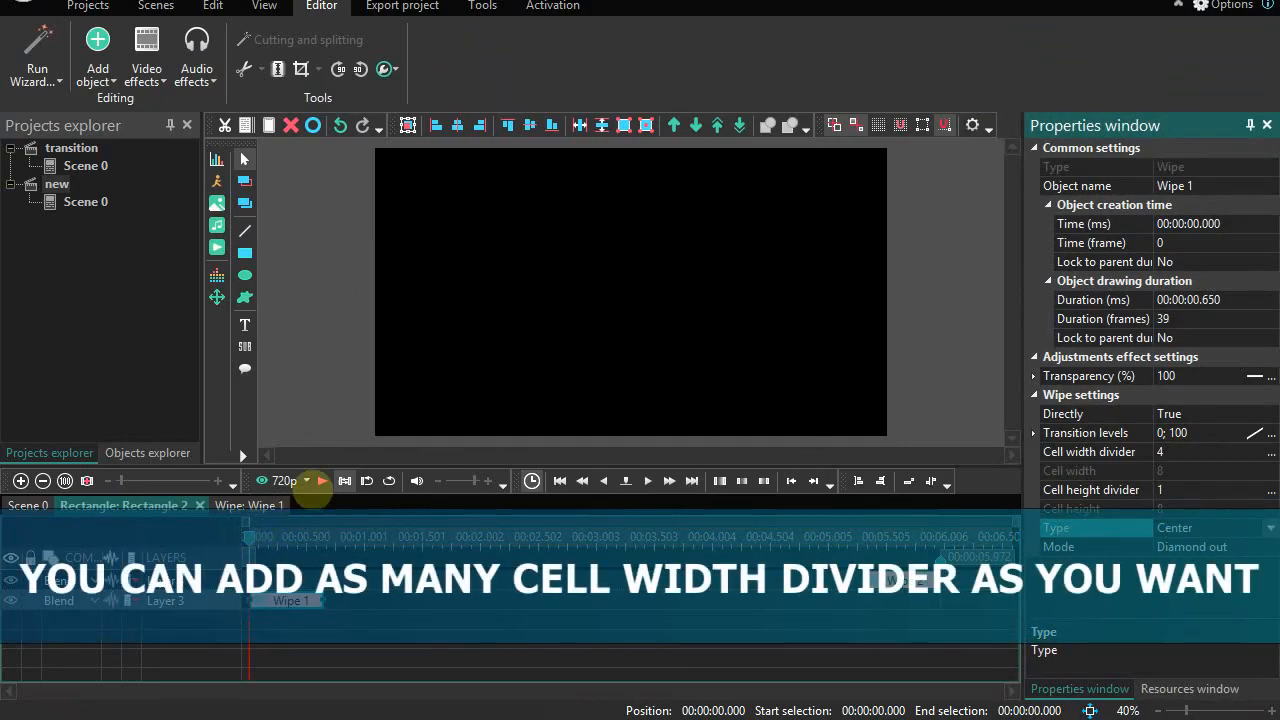
left_click(322, 481)
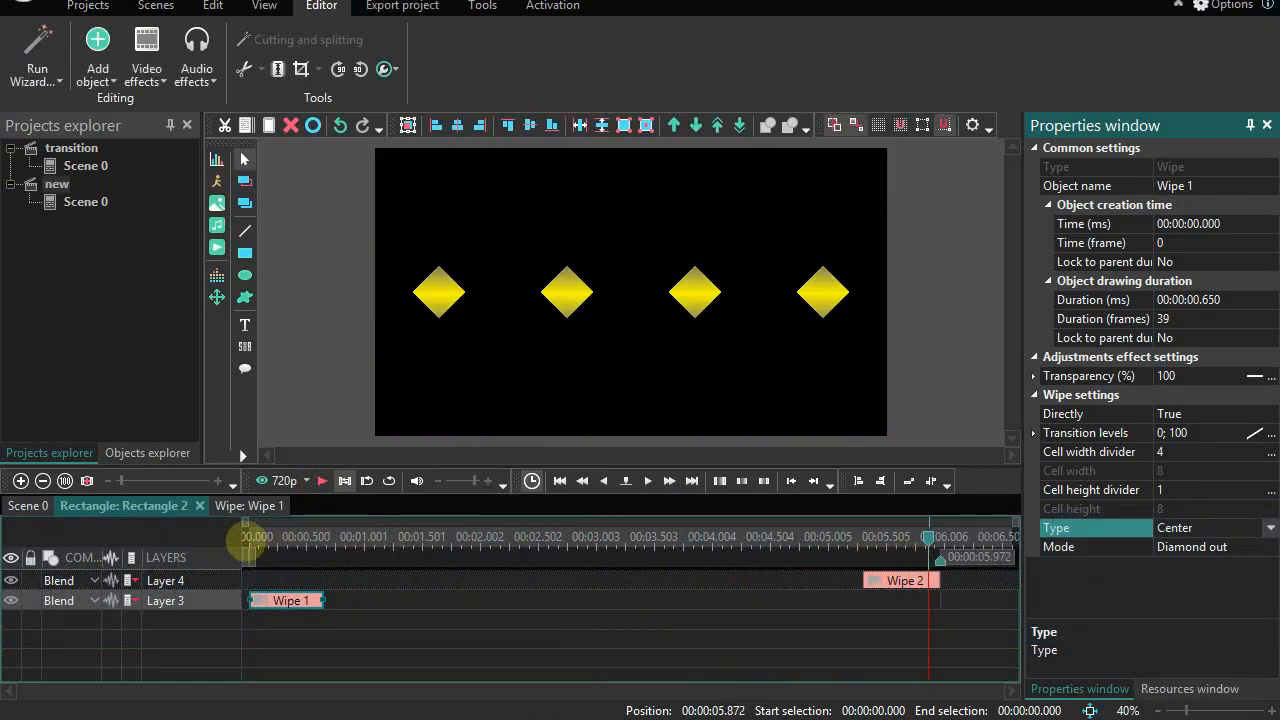
Set Wipe 1's cell width divider to 20 and play the opening of the scene to preview it
left_click(247, 534)
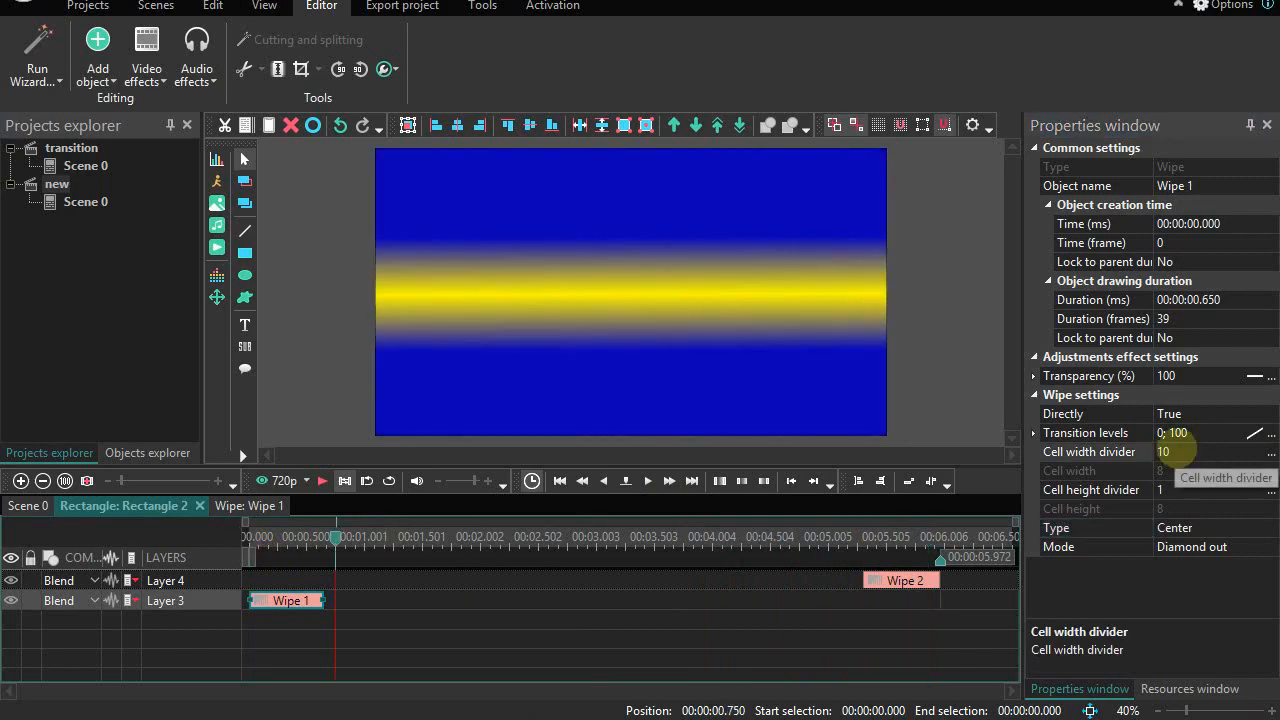
left_click_drag(1174, 451, 1160, 453)
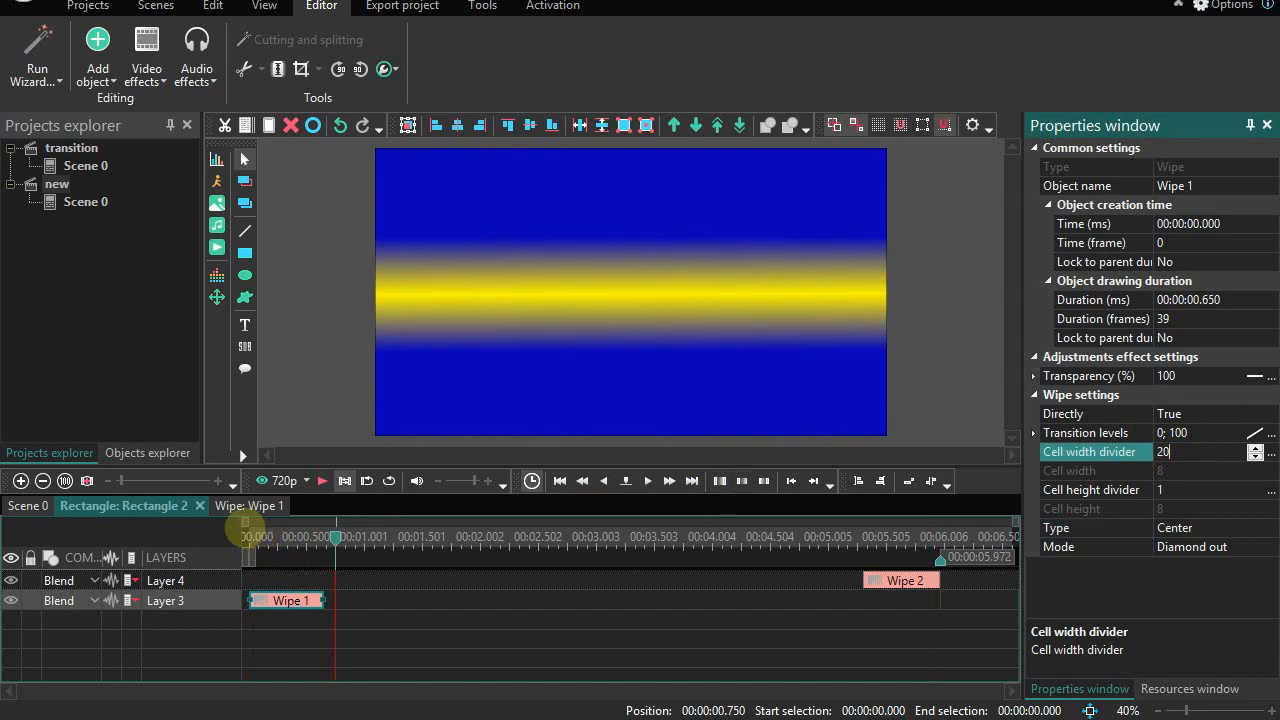
left_click(247, 536)
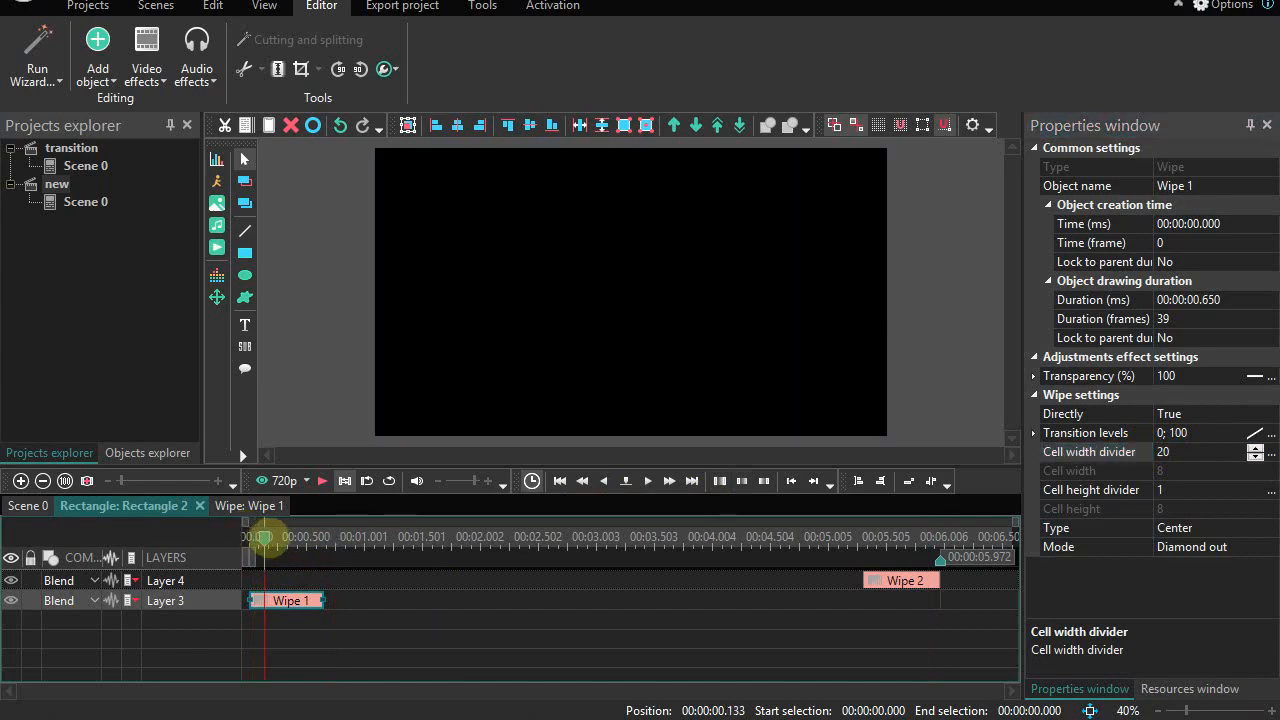
mouse_move(289, 540)
left_mouse_down()
mouse_move(255, 541)
mouse_move(268, 545)
left_mouse_up()
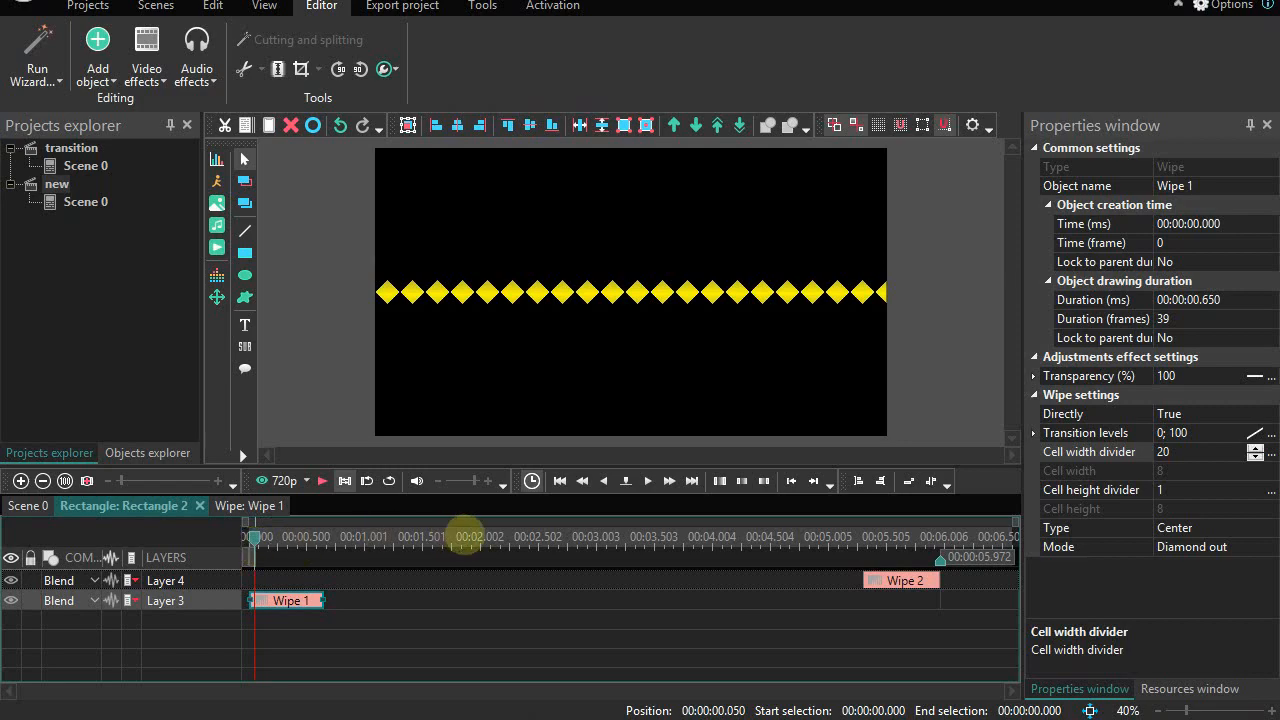
key("space")
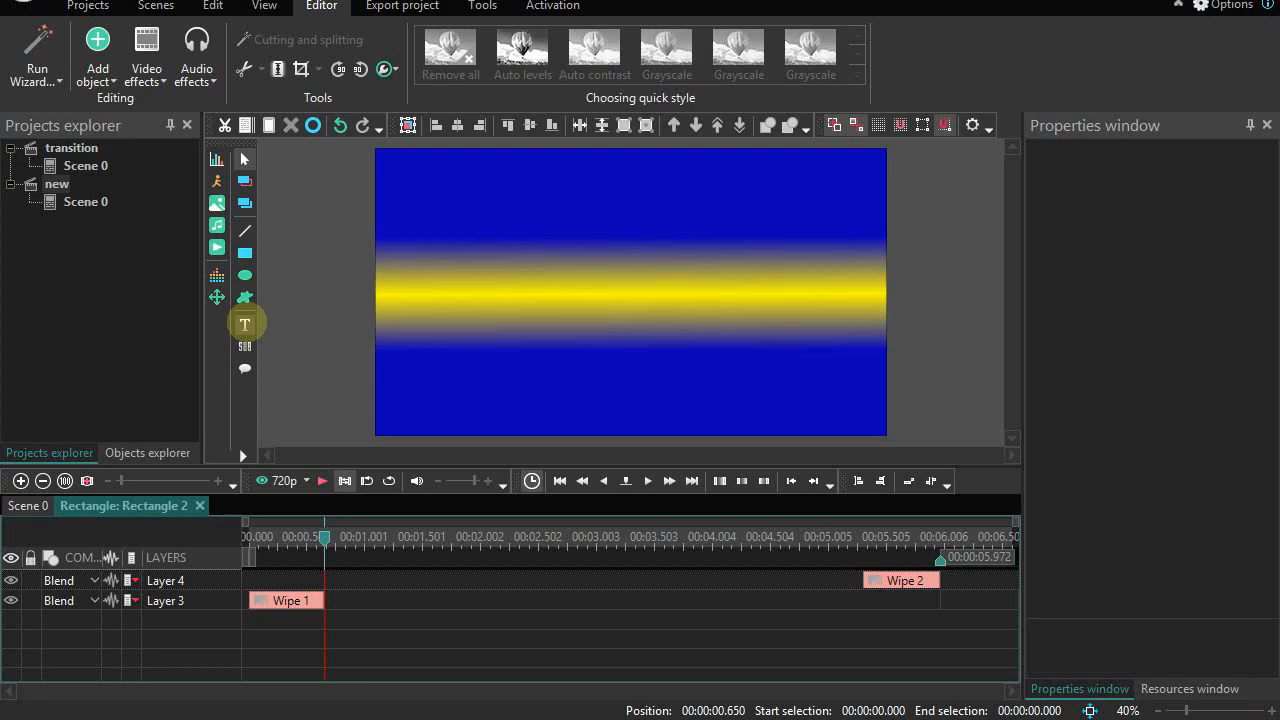
Add a text object from the cursor position at 0.65 s on a new layer, reading "HOW TO CREATE TRANSITION EFFECT IN VSDC"
left_click(244, 324)
left_click(334, 323)
left_click_drag(329, 323, 475, 412)
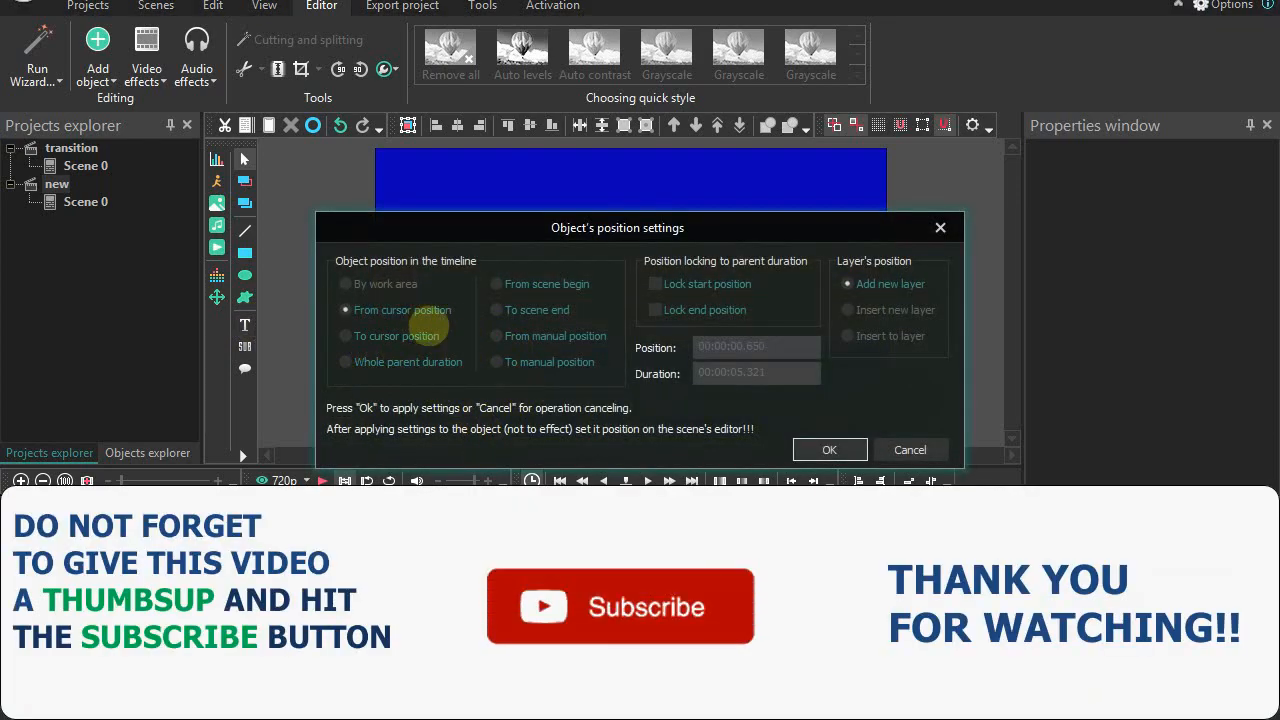
left_click(829, 449)
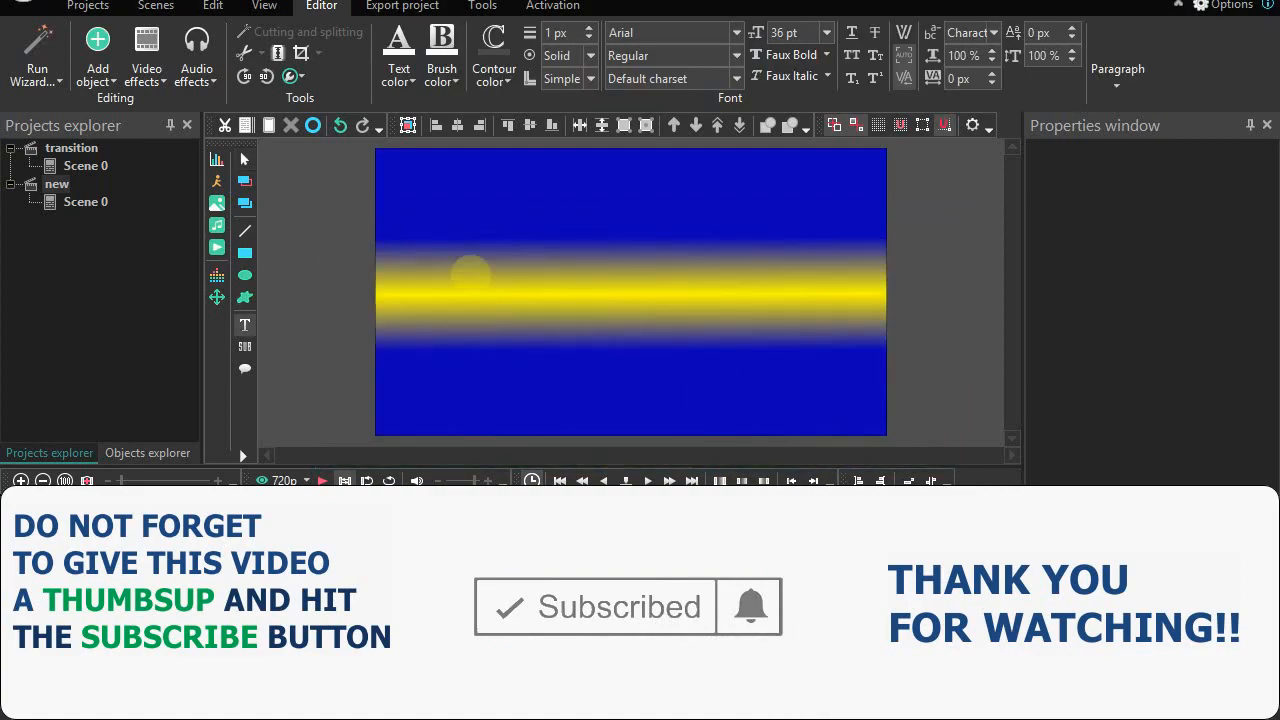
left_click(467, 287)
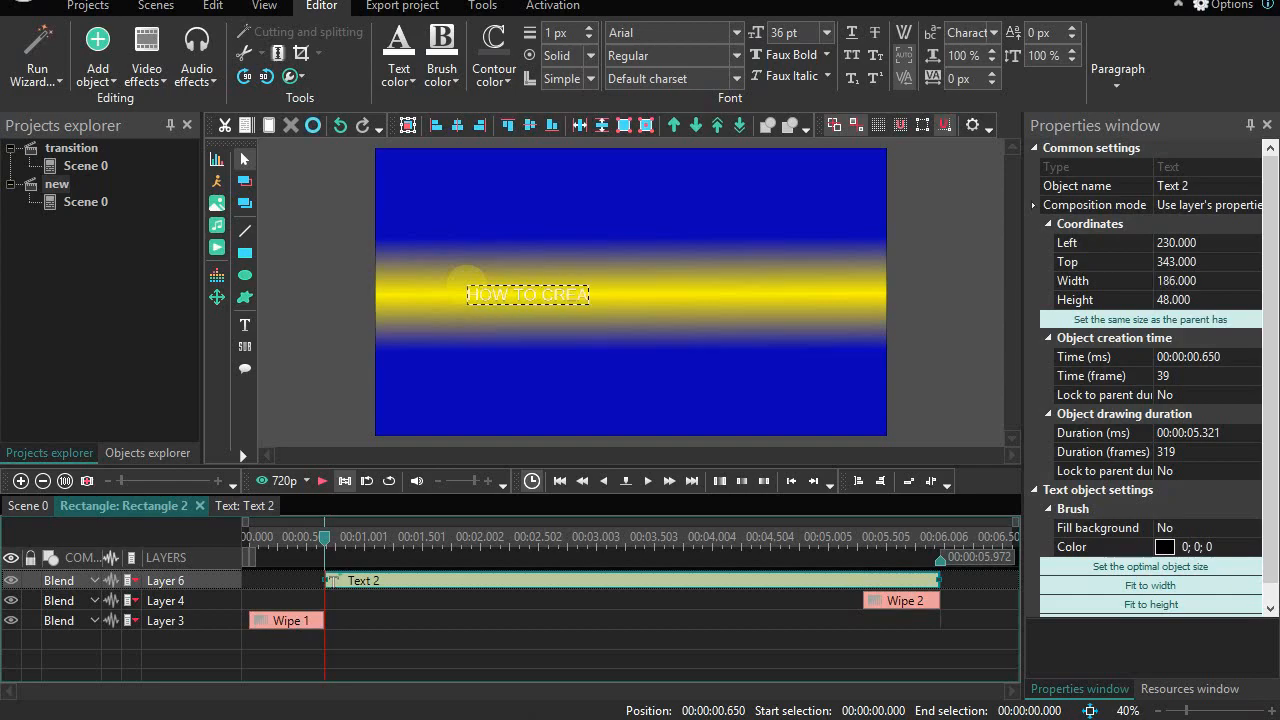
Format all of the title text in the Impact font at 48 pt
key("ctrl+a")
left_click(826, 33)
left_click(785, 271)
left_click(736, 33)
left_click(665, 420)
Change the title text's color to a bright blue chosen from the extended color picker
left_click(409, 82)
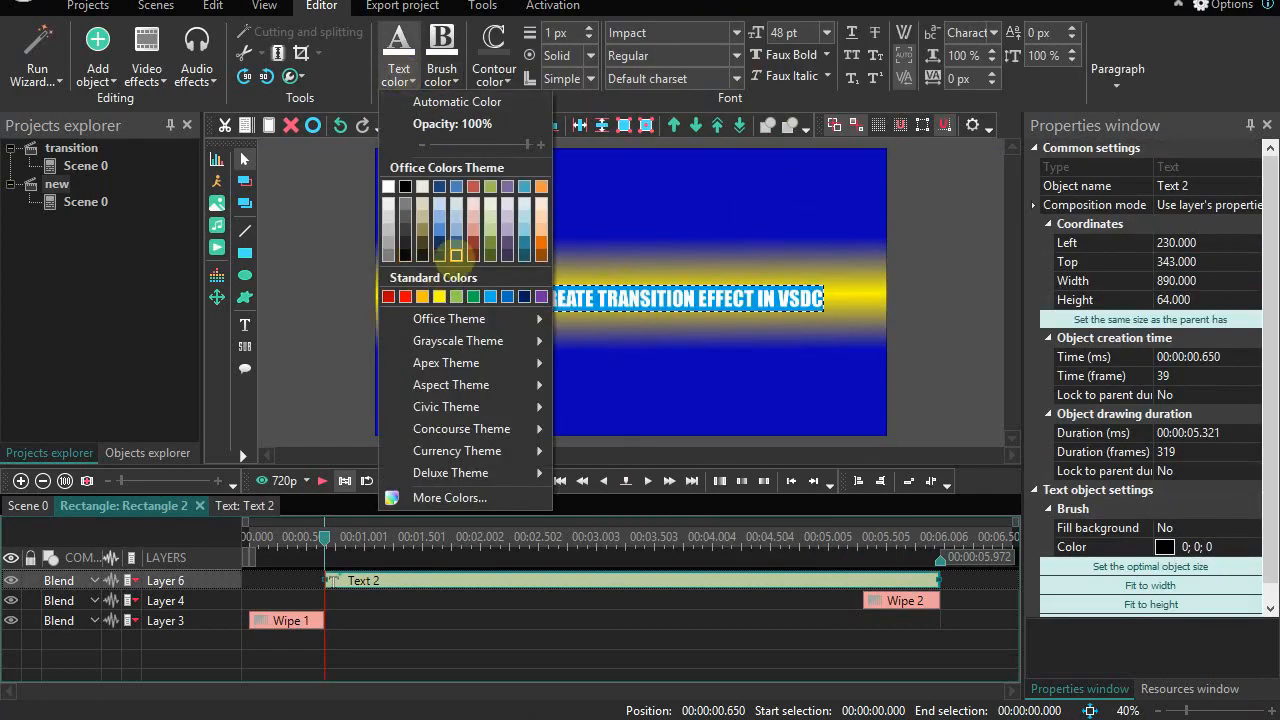
left_click(430, 190)
left_click(409, 82)
left_click(449, 494)
left_click(509, 434)
left_click(757, 223)
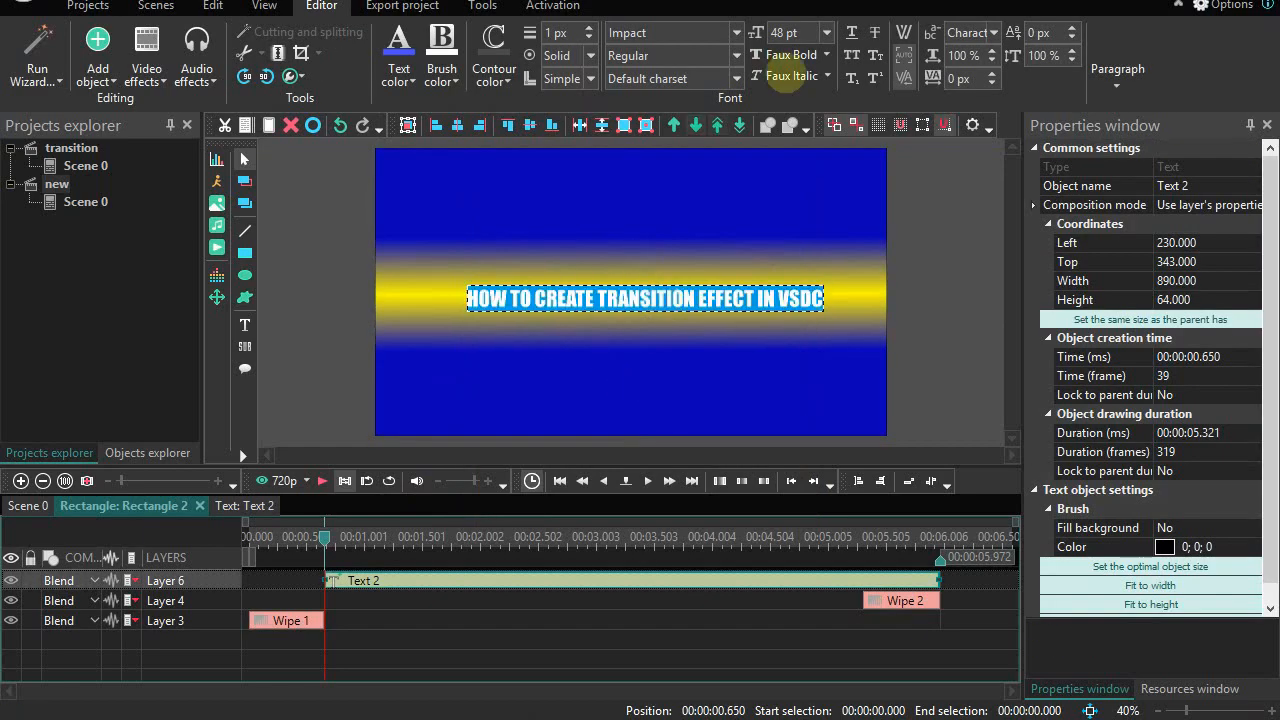
Enlarge the title text to 72 pt and move it right along the yellow band to about left 795, top 337
left_click(826, 33)
left_click(756, 350)
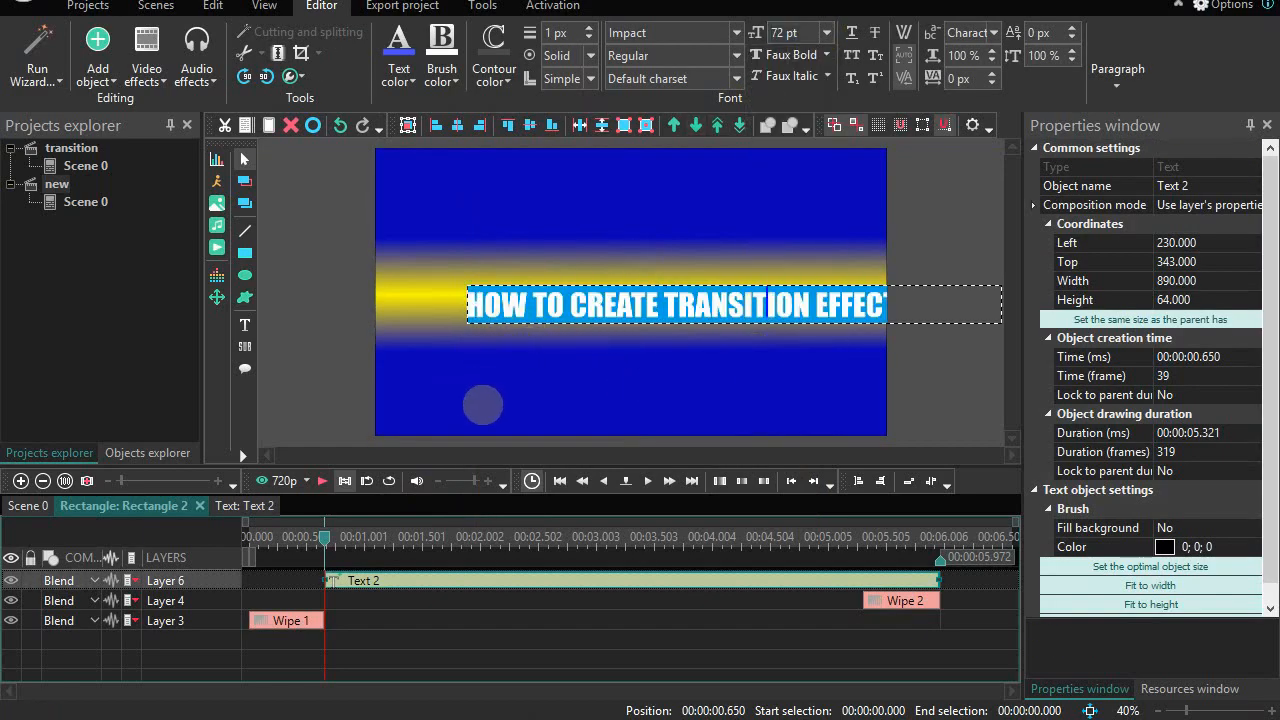
left_click(480, 395)
left_click_drag(512, 305, 778, 310)
left_click_drag(793, 306, 741, 301)
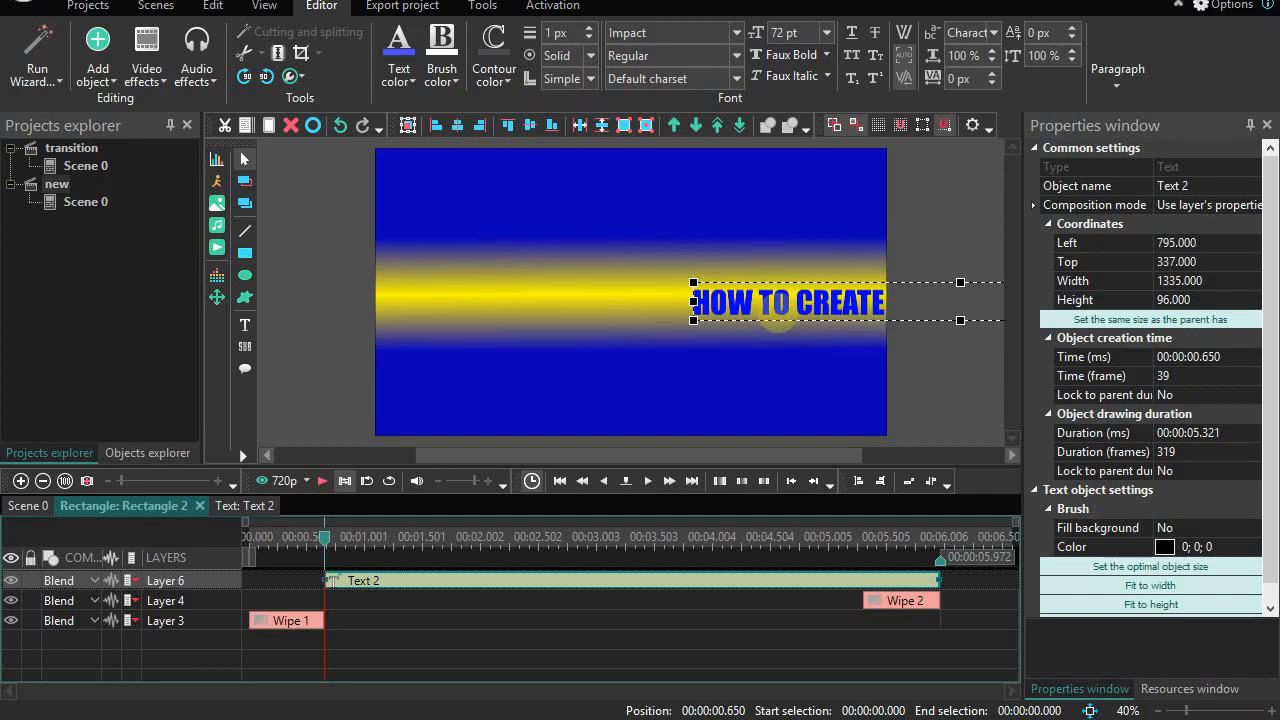
Open the text object's own timeline and add a Zoom effect from scene begin on a new layer
left_click(452, 588)
double_click(485, 580)
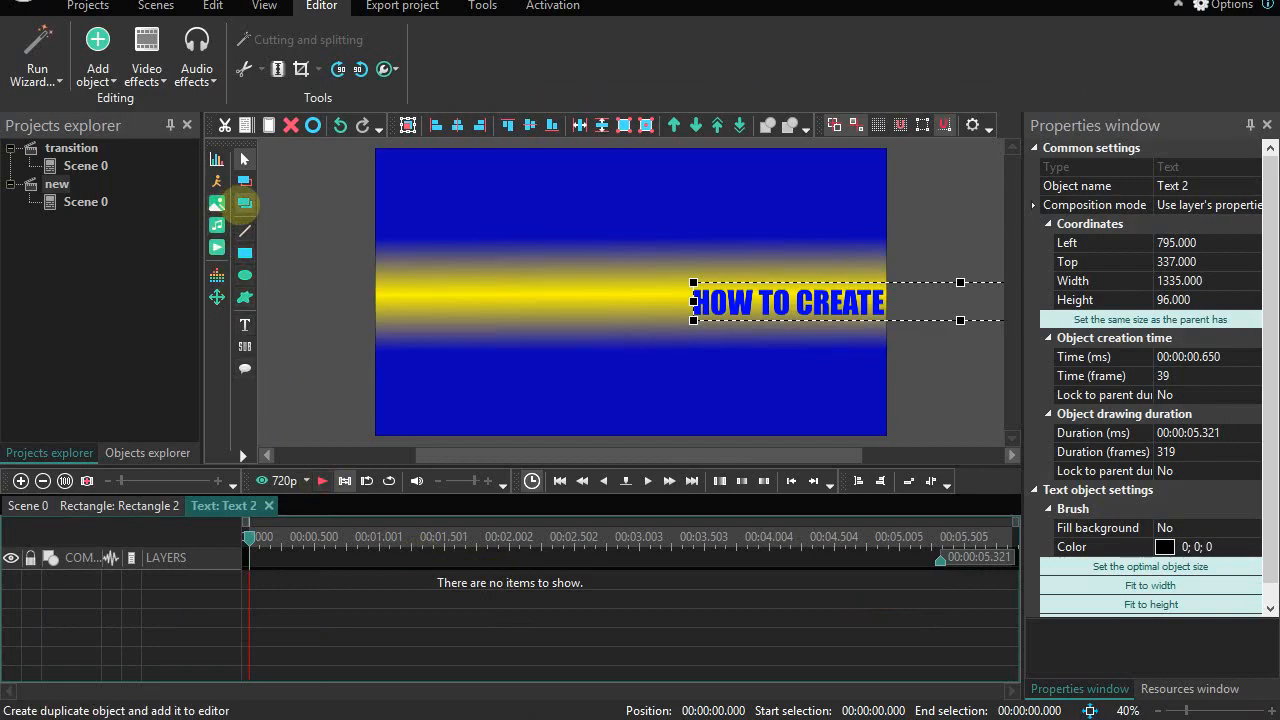
left_click(146, 75)
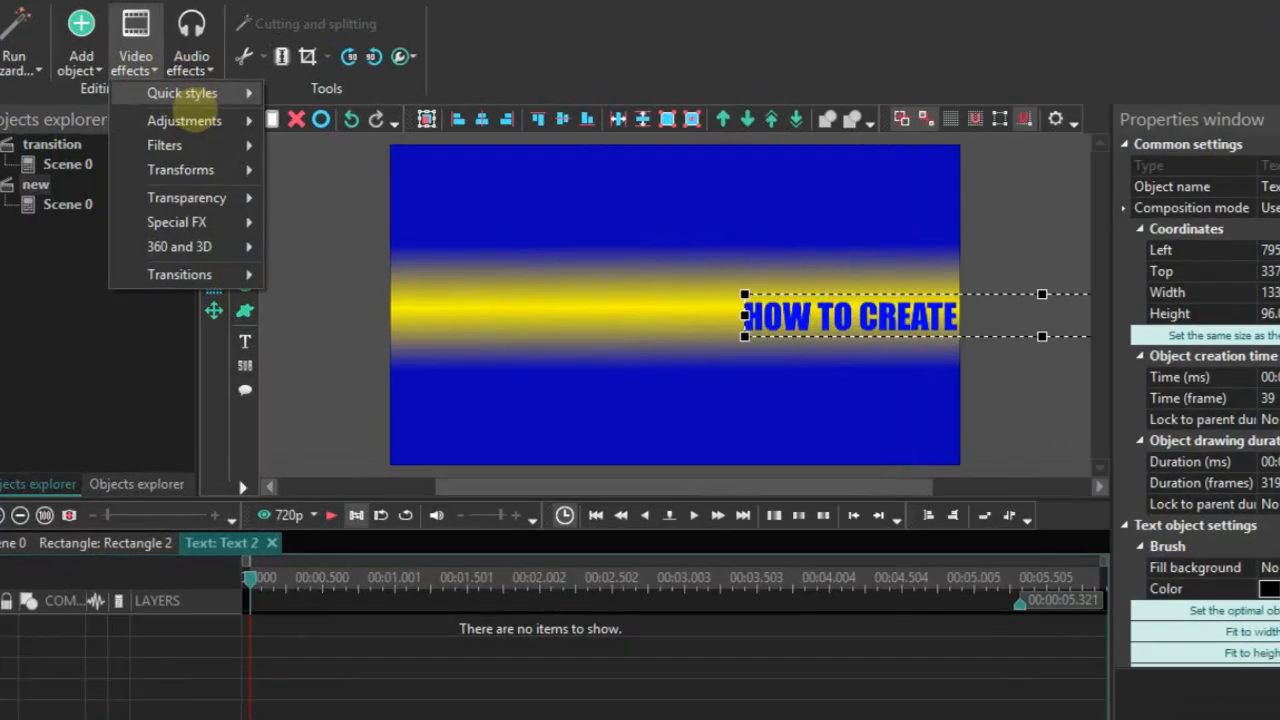
mouse_move(221, 172)
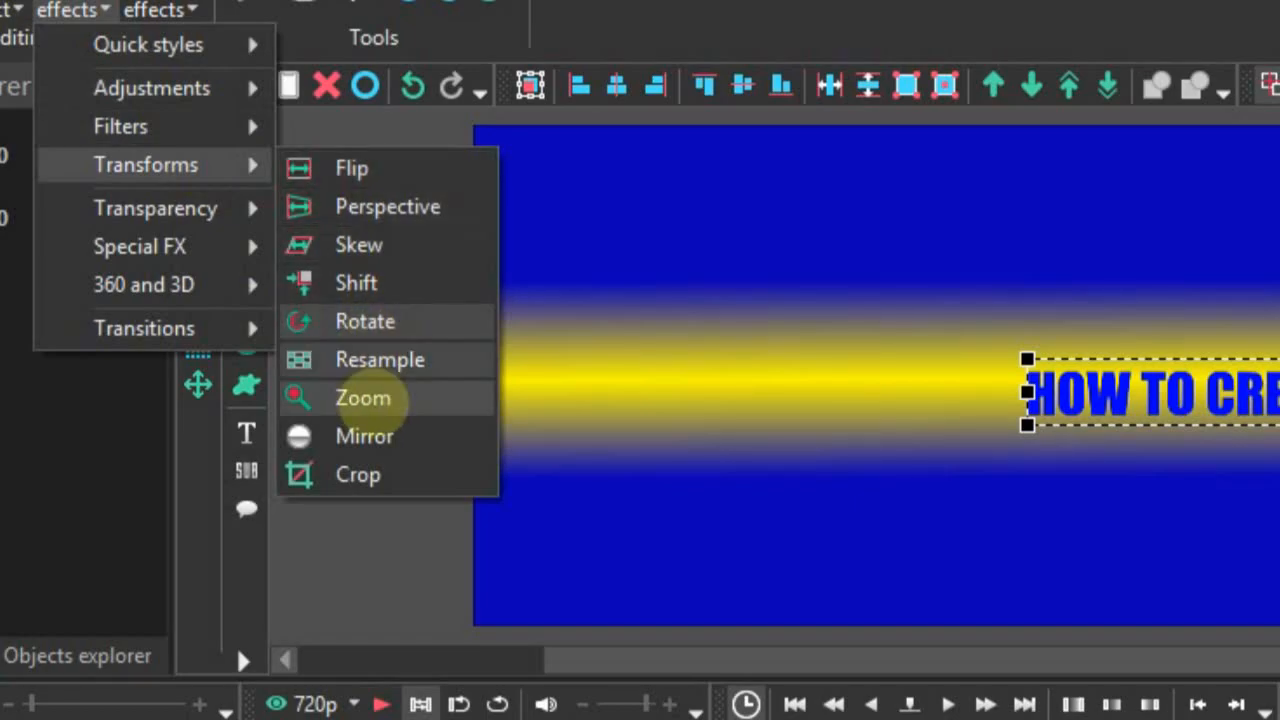
left_click(362, 398)
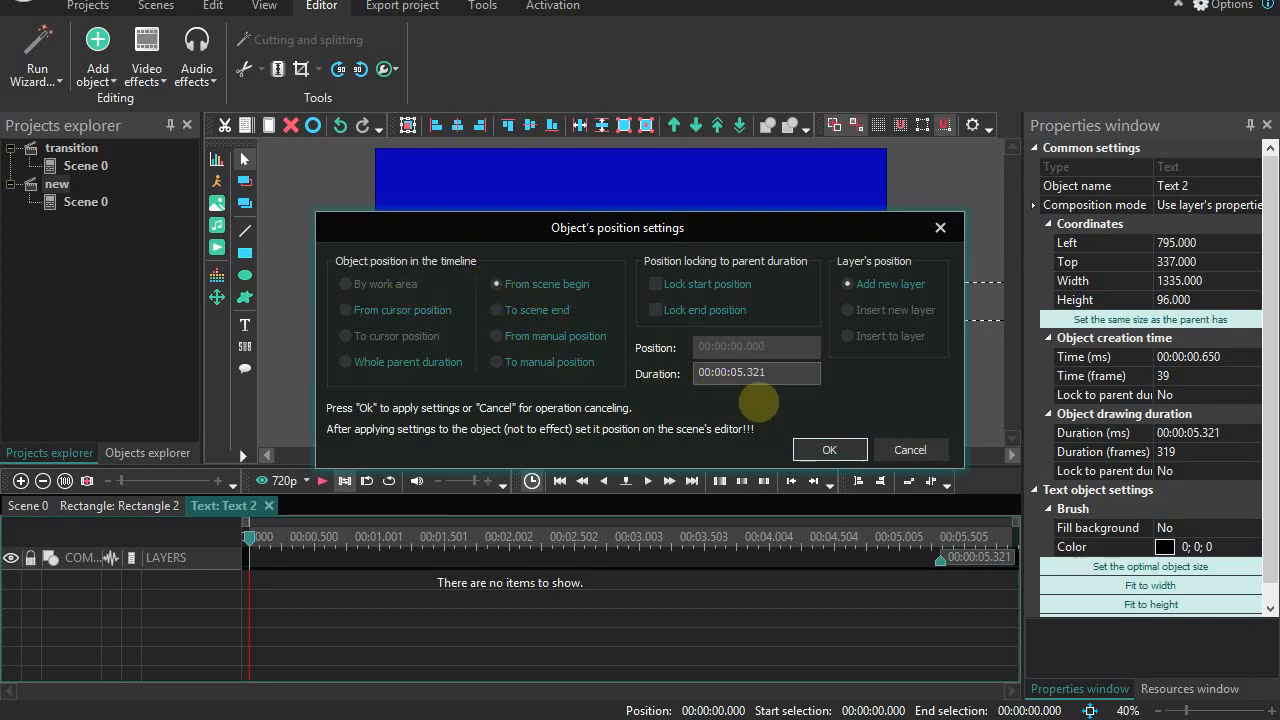
left_click(826, 449)
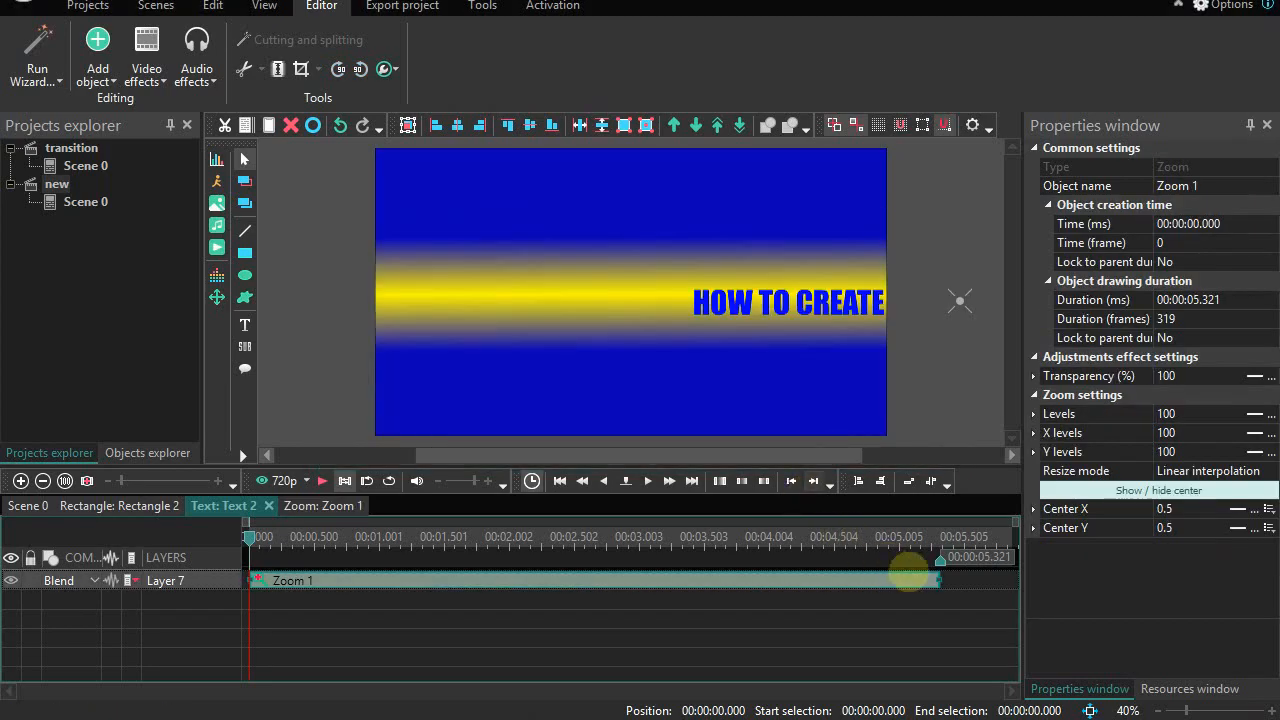
Shorten the Zoom effect to about 0.183 s, set its levels to 0; 100 and preview the text's entrance
left_click_drag(938, 578, 300, 580)
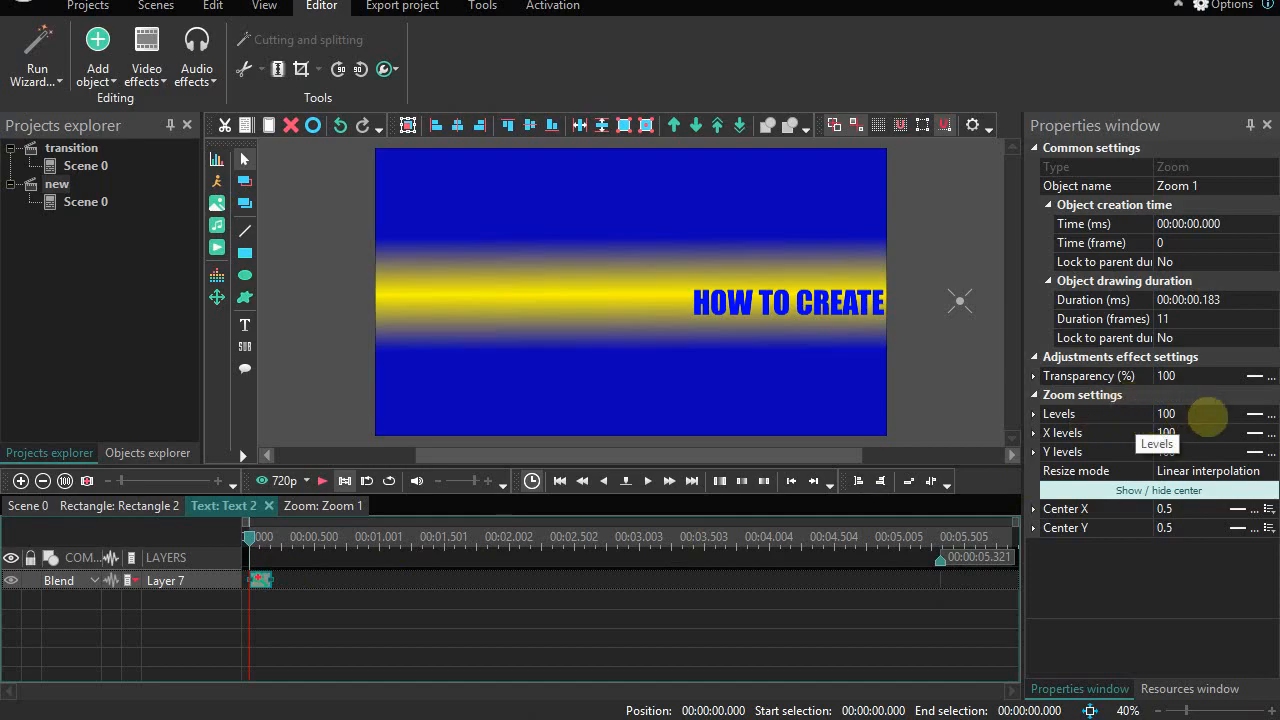
left_click(1254, 413)
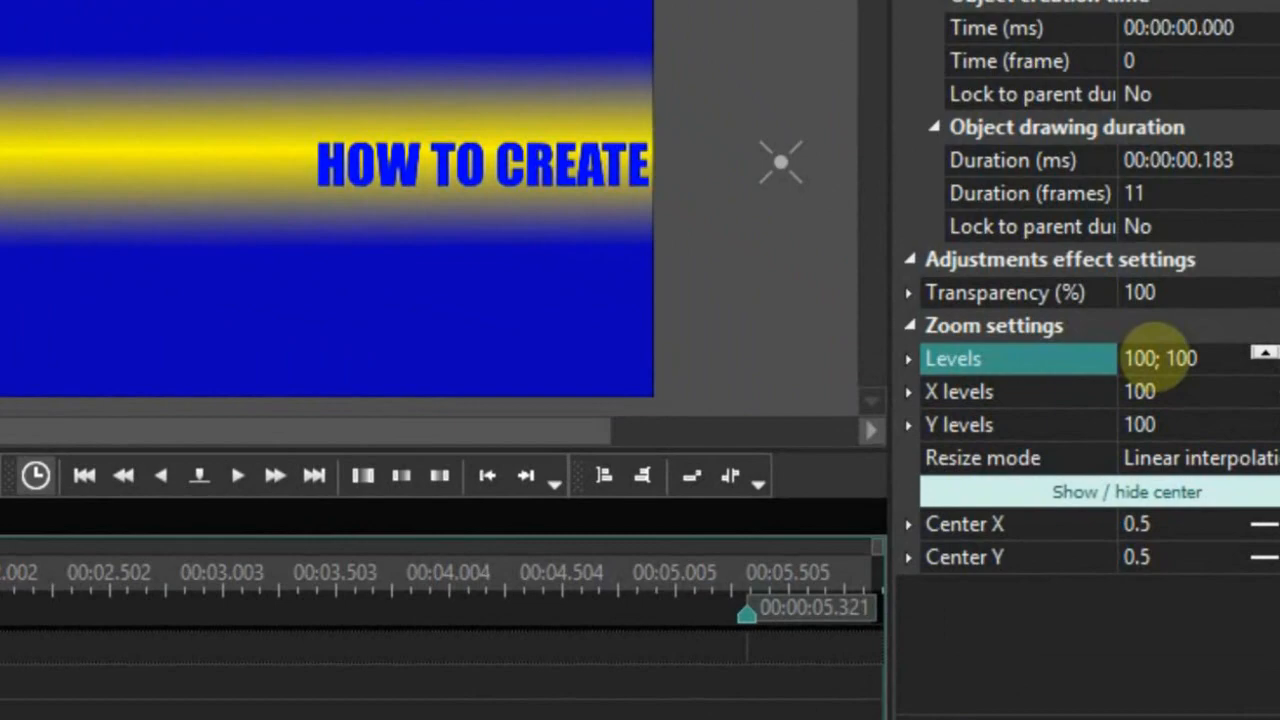
double_click(1135, 358)
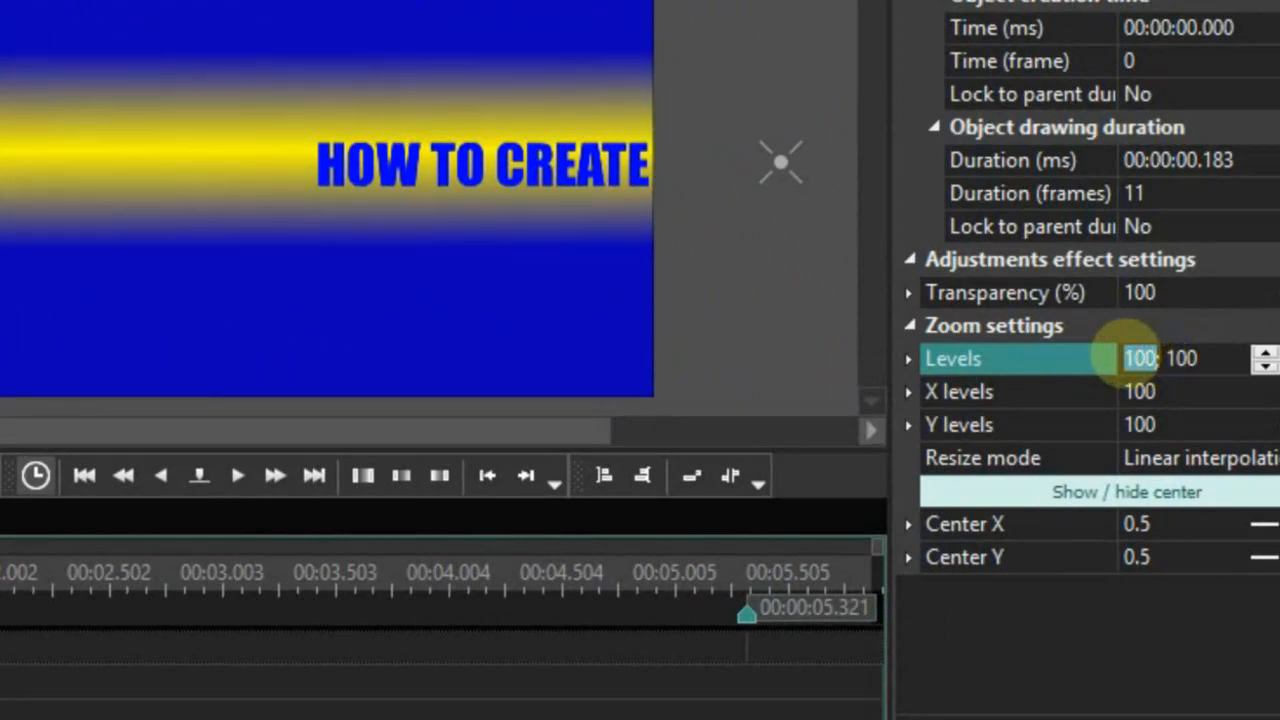
type("0")
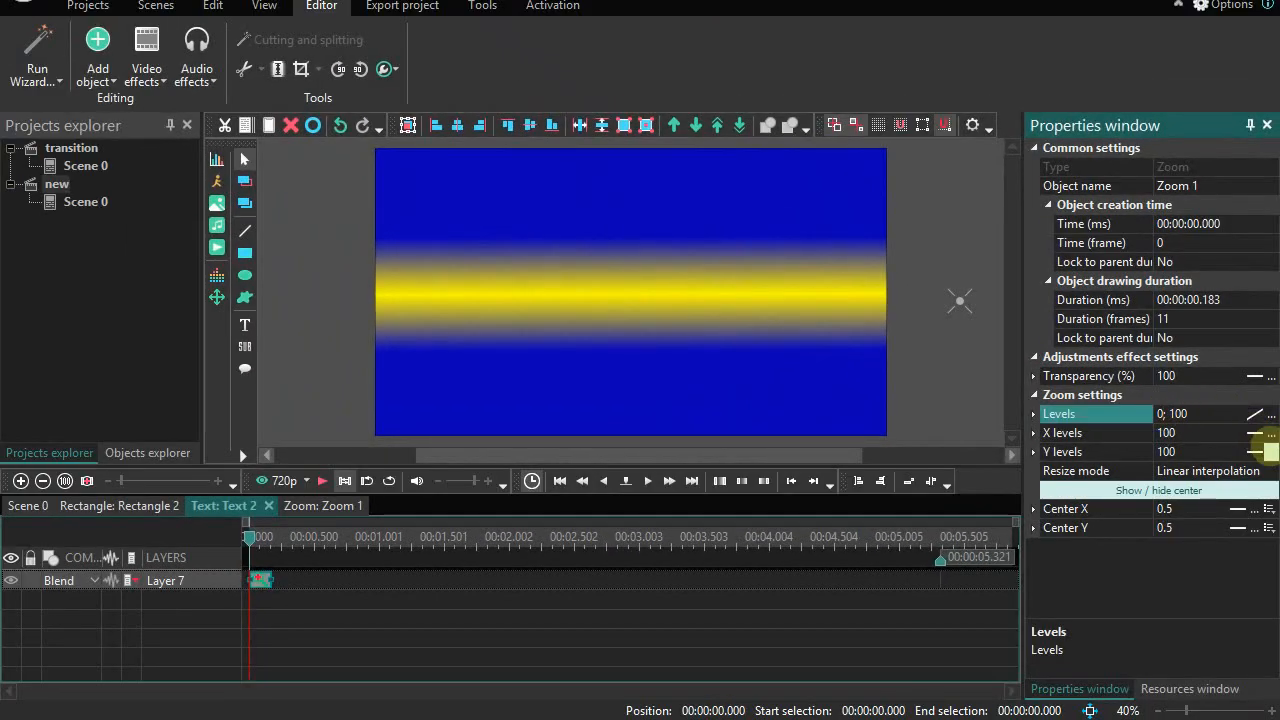
left_click(321, 481)
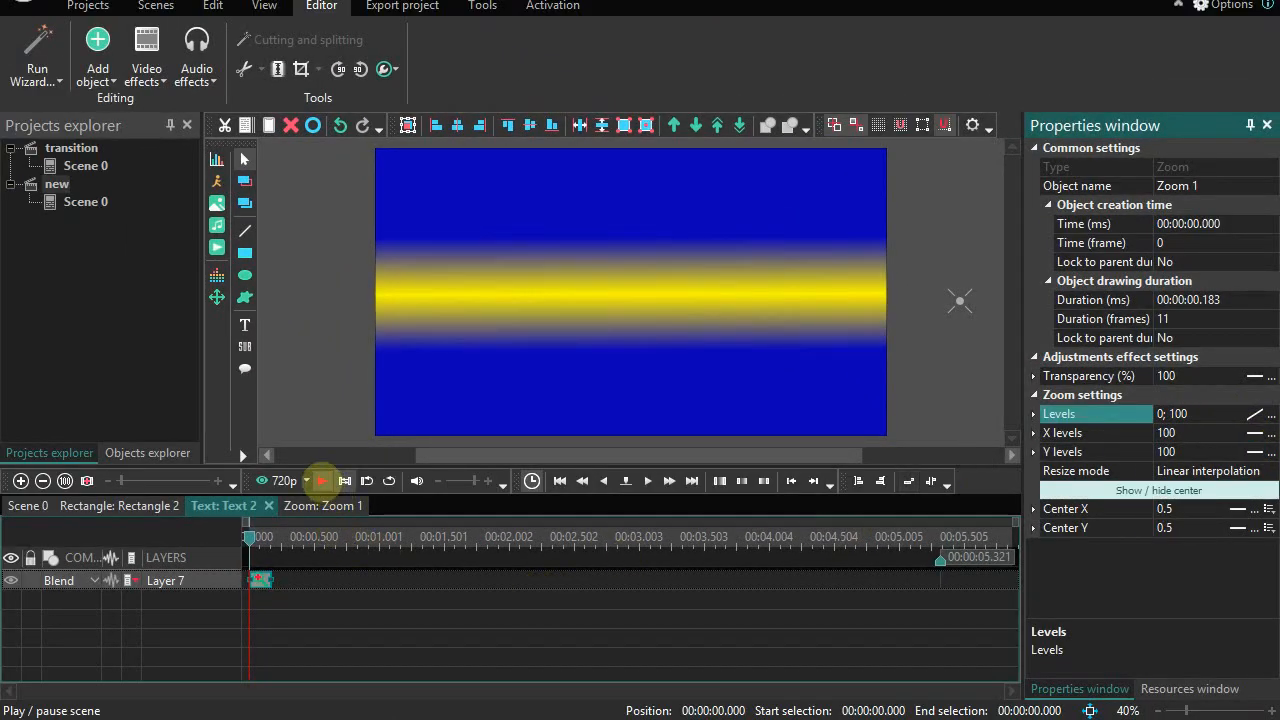
left_click(322, 481)
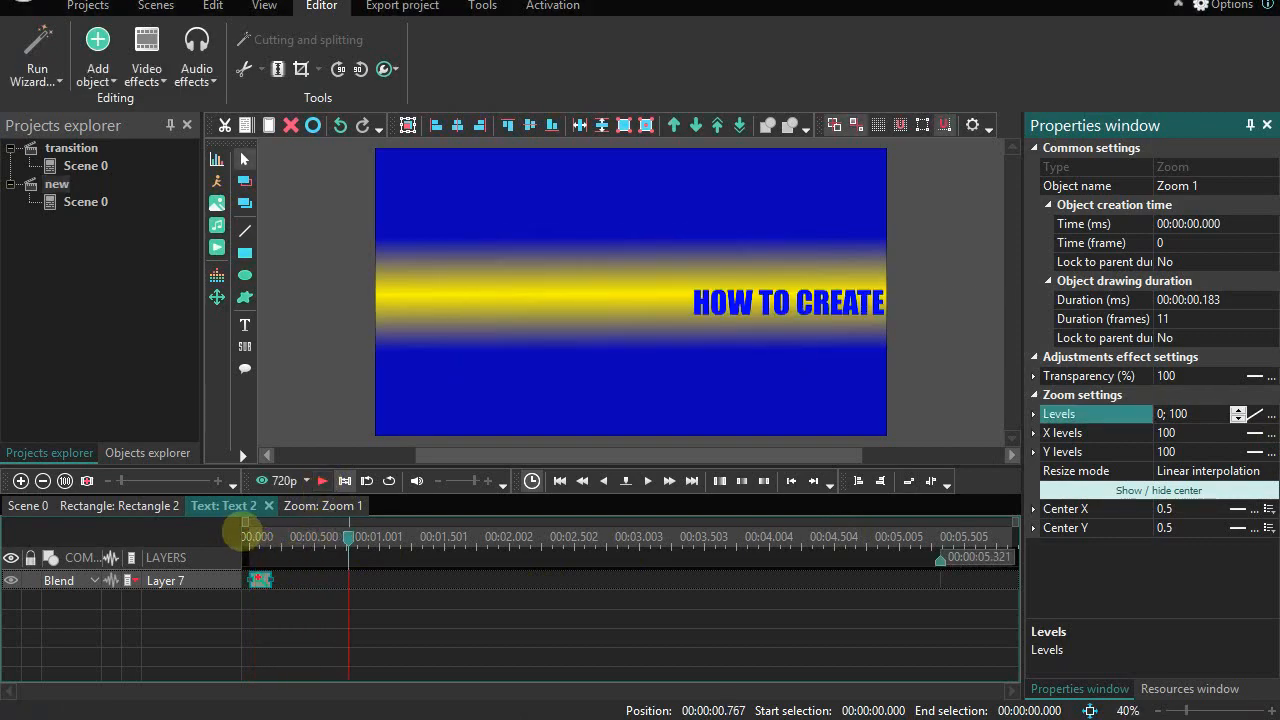
left_click(249, 537)
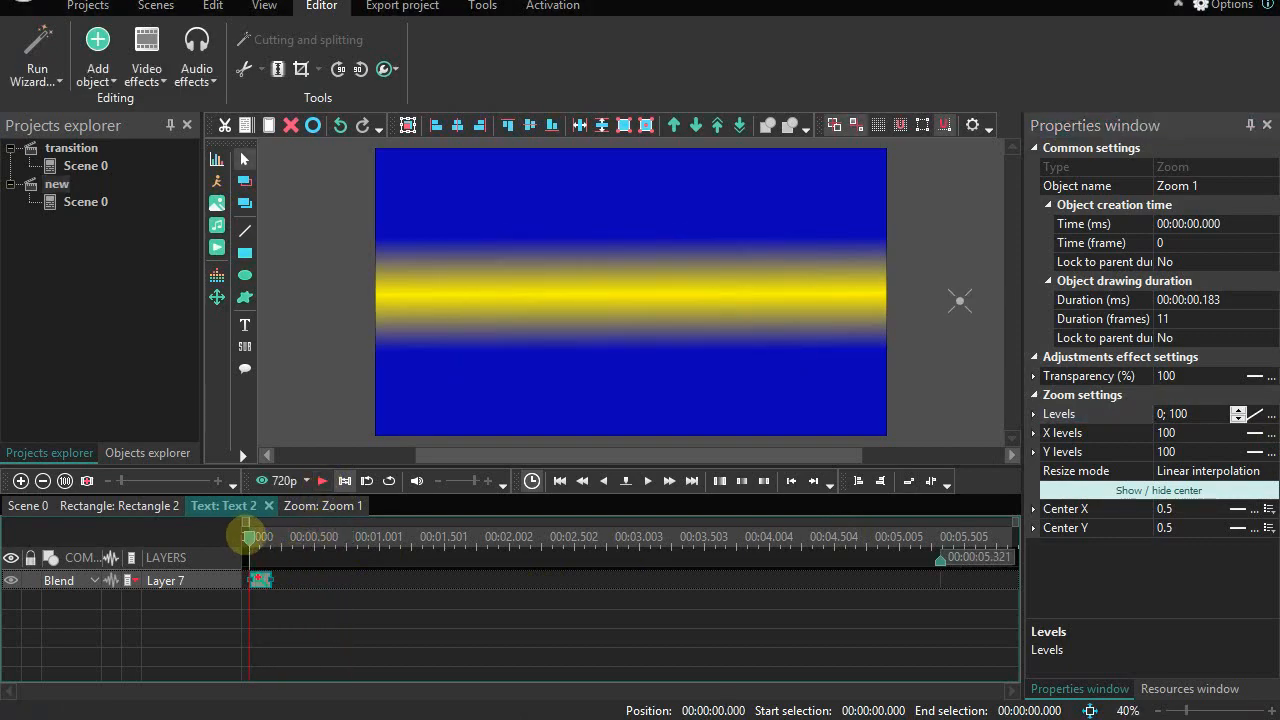
key("space")
key("space")
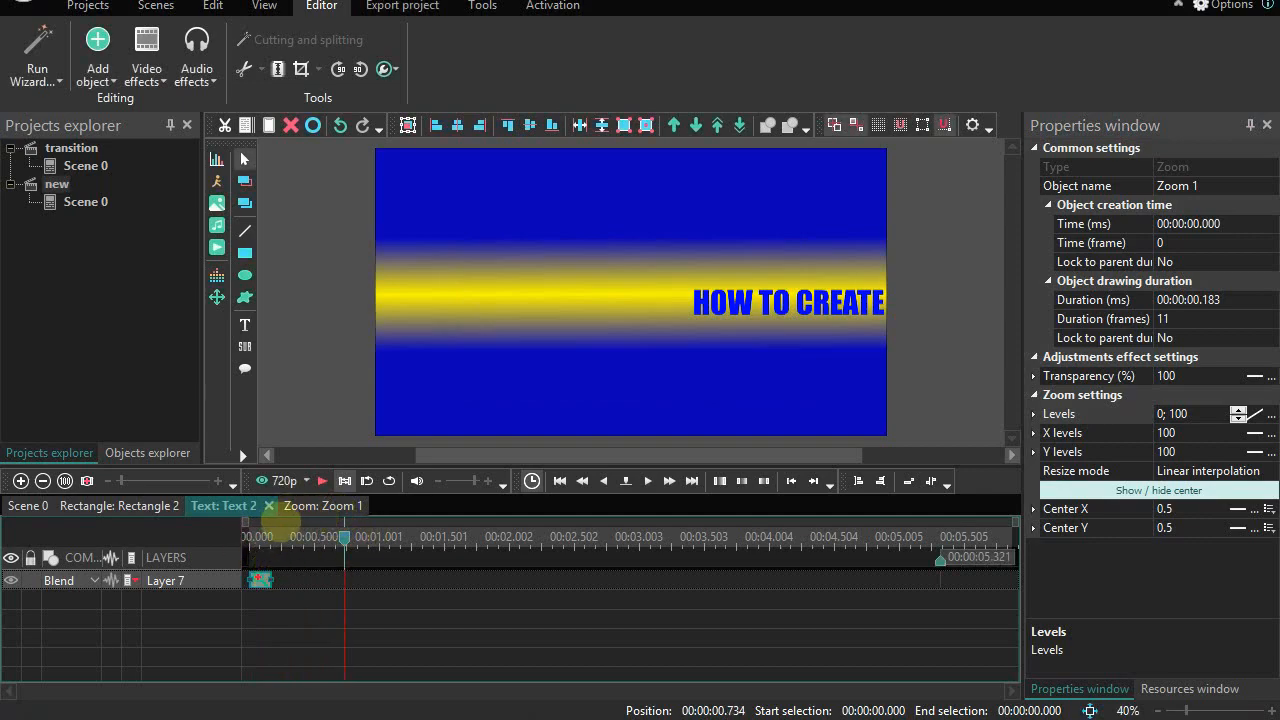
Add a movement to the text up to the object end and place its end point at about X -28, Y 373
left_click(216, 297)
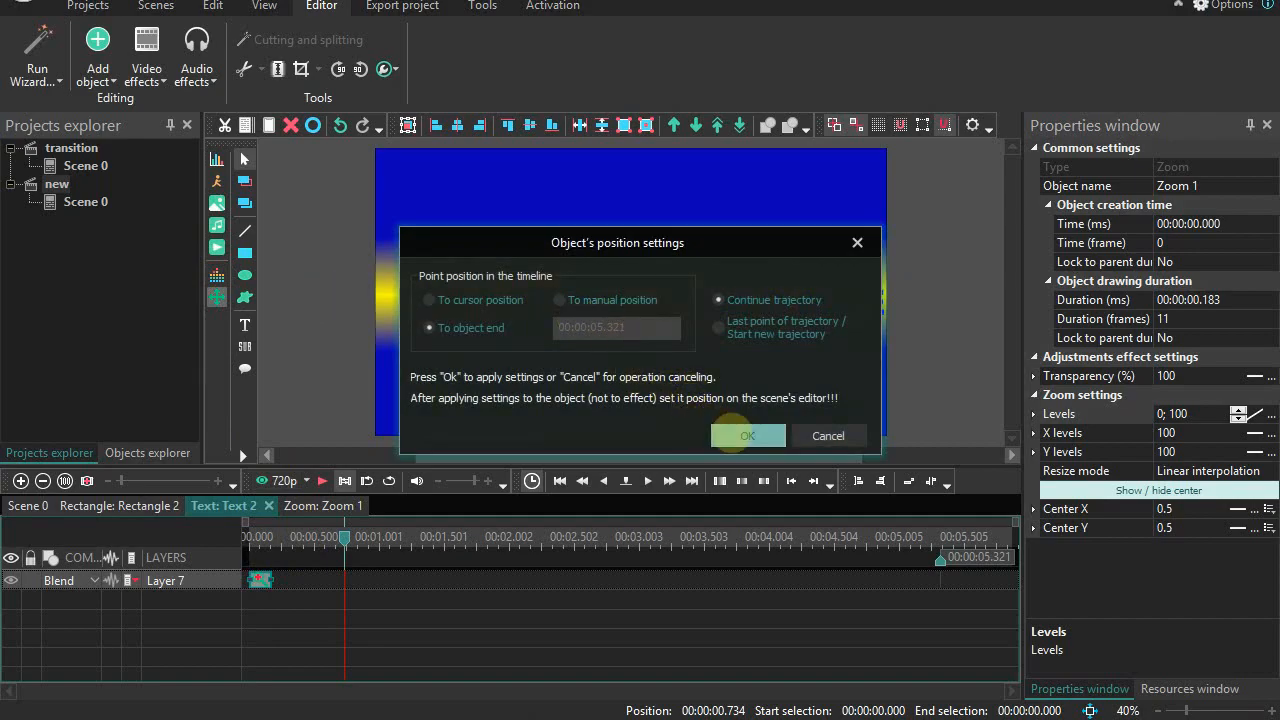
left_click(740, 436)
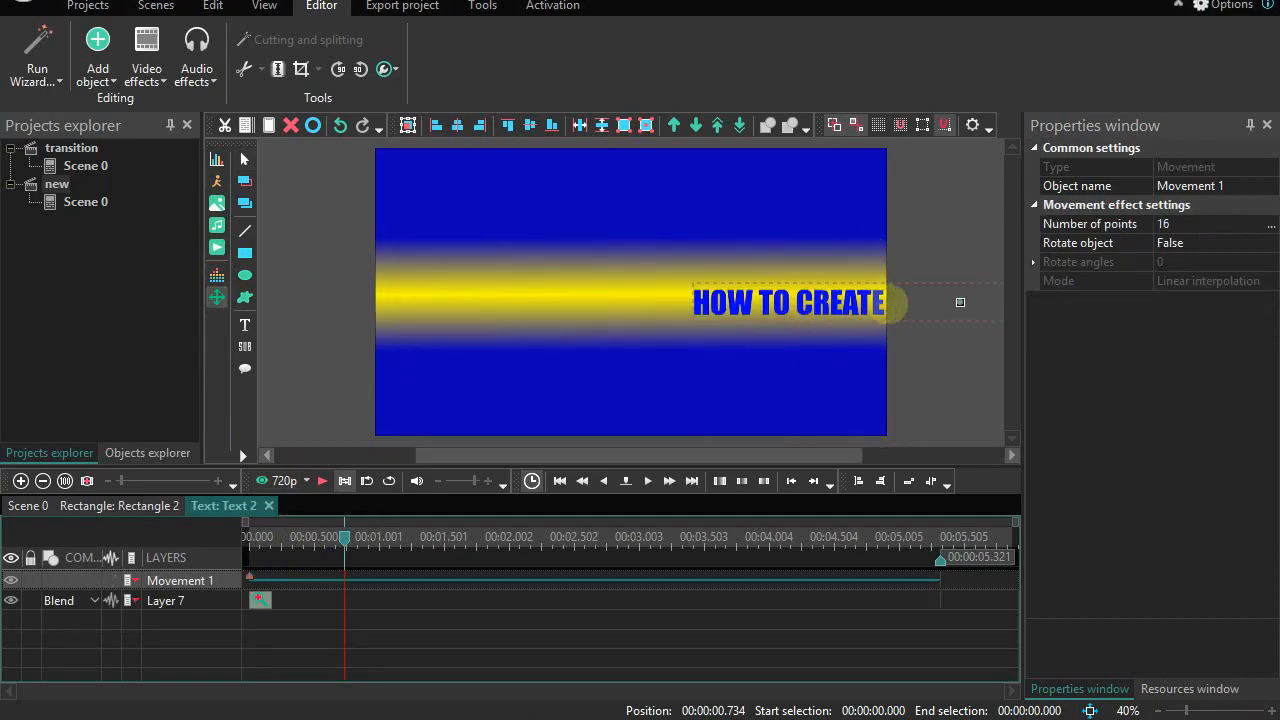
left_click(960, 302)
mouse_move(960, 303)
left_mouse_down()
mouse_move(763, 327)
mouse_move(732, 292)
mouse_move(322, 295)
mouse_move(364, 298)
left_mouse_up()
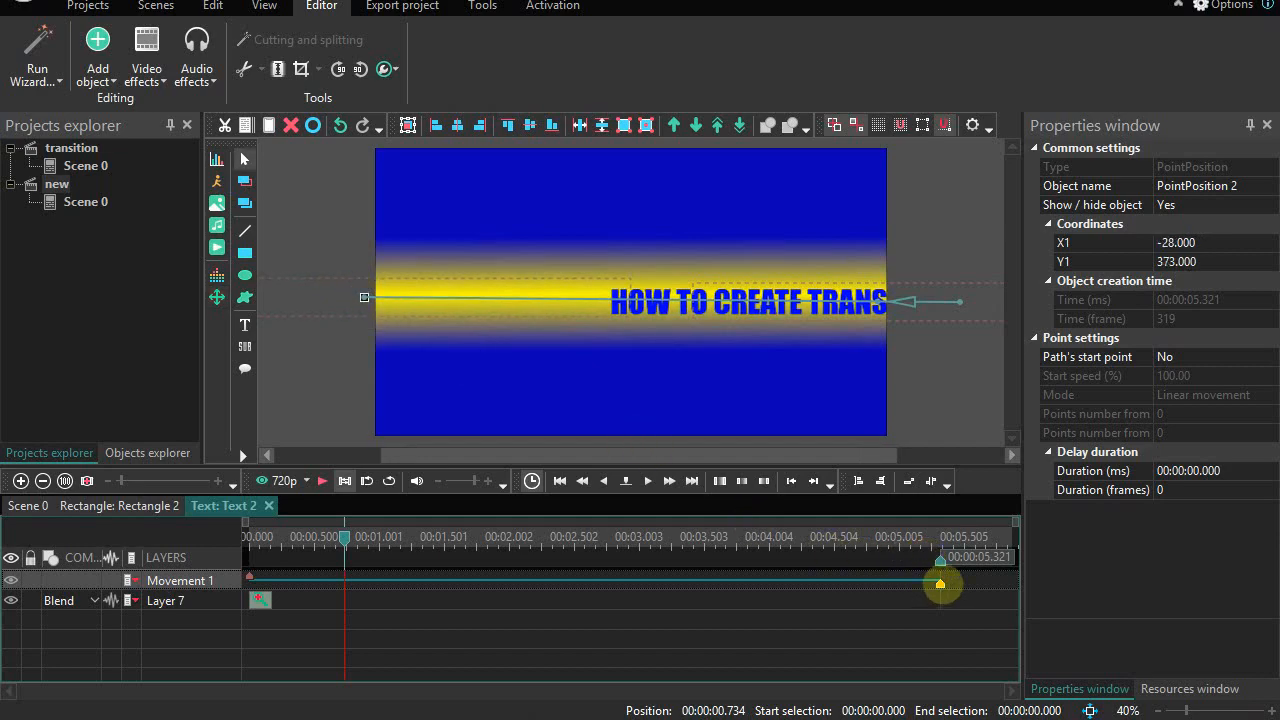
Try the movement's end point at about 2.535 s and play the text animation from the start
left_click_drag(940, 585, 578, 583)
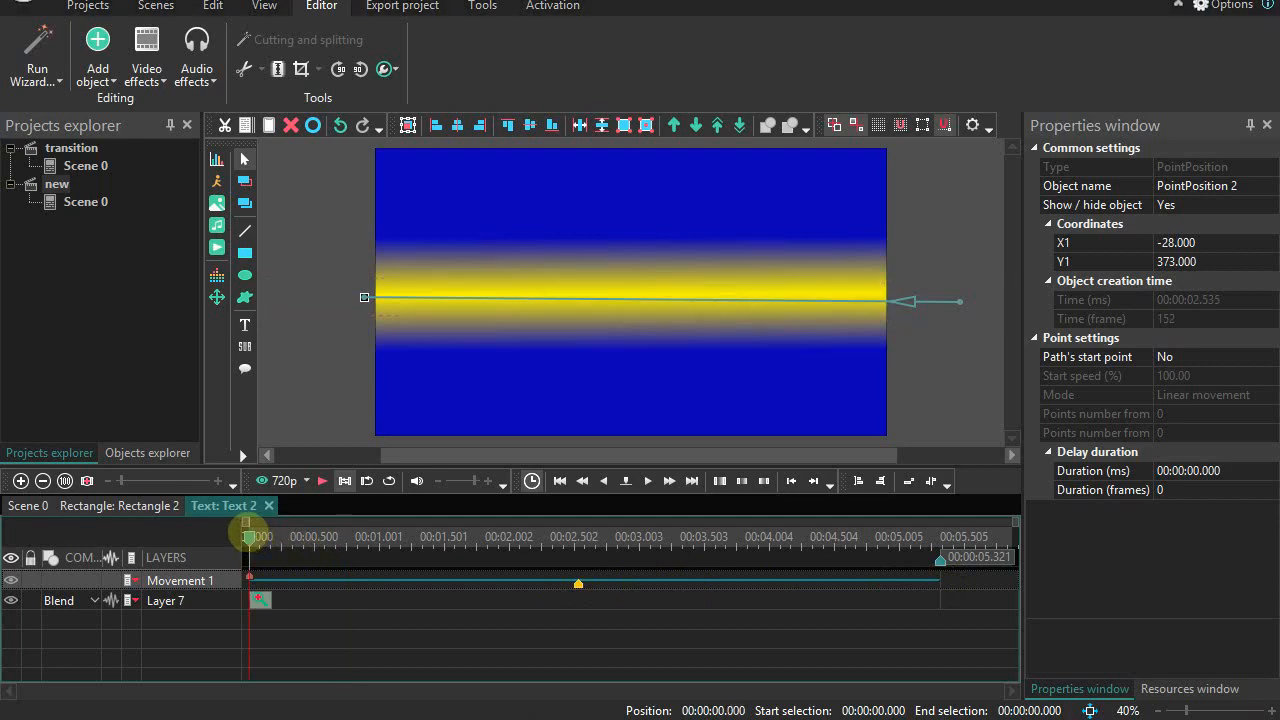
key("space")
key("space")
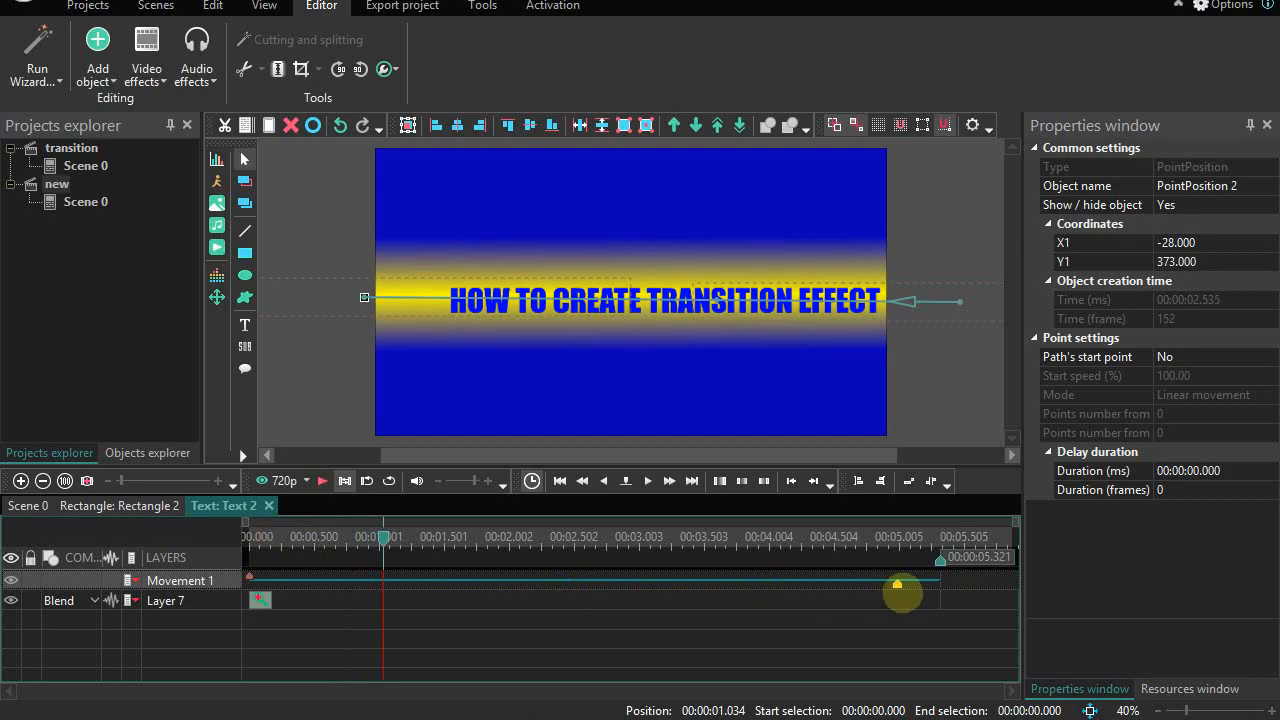
Place the movement's end point at about 5.271 s, preview the animation and return to the rectangle's timeline
left_click_drag(925, 583, 933, 583)
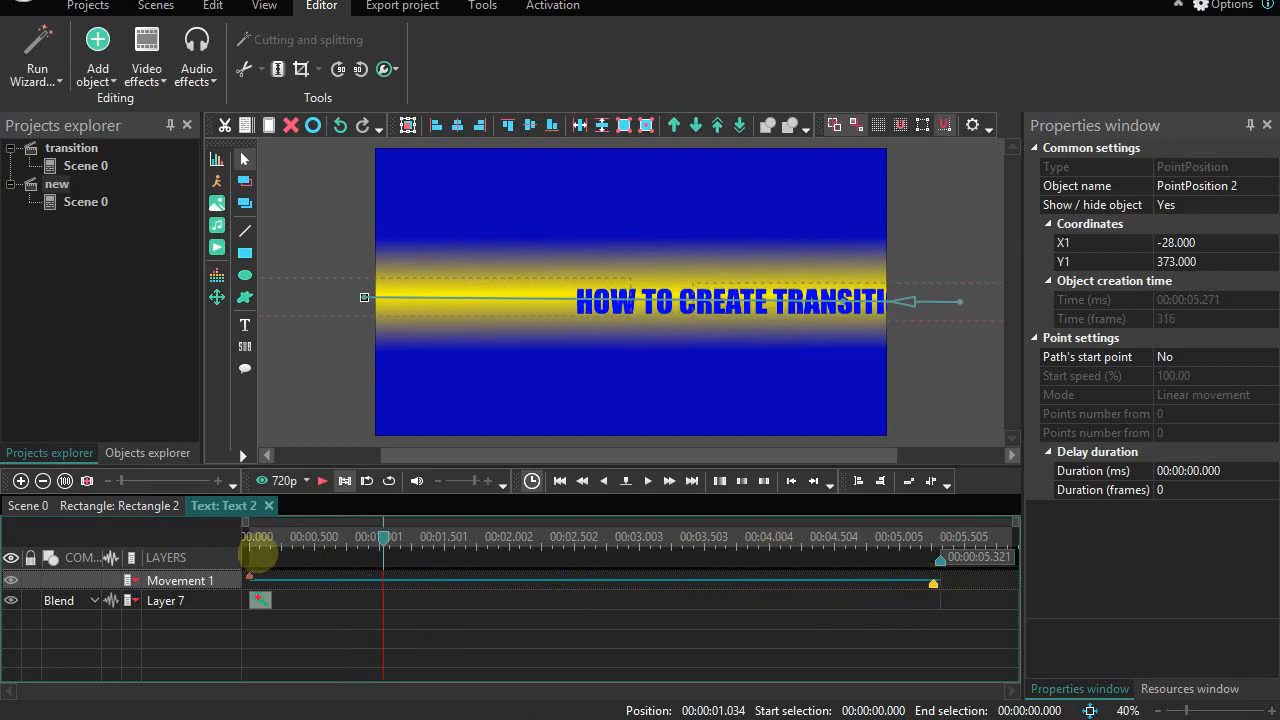
key("space")
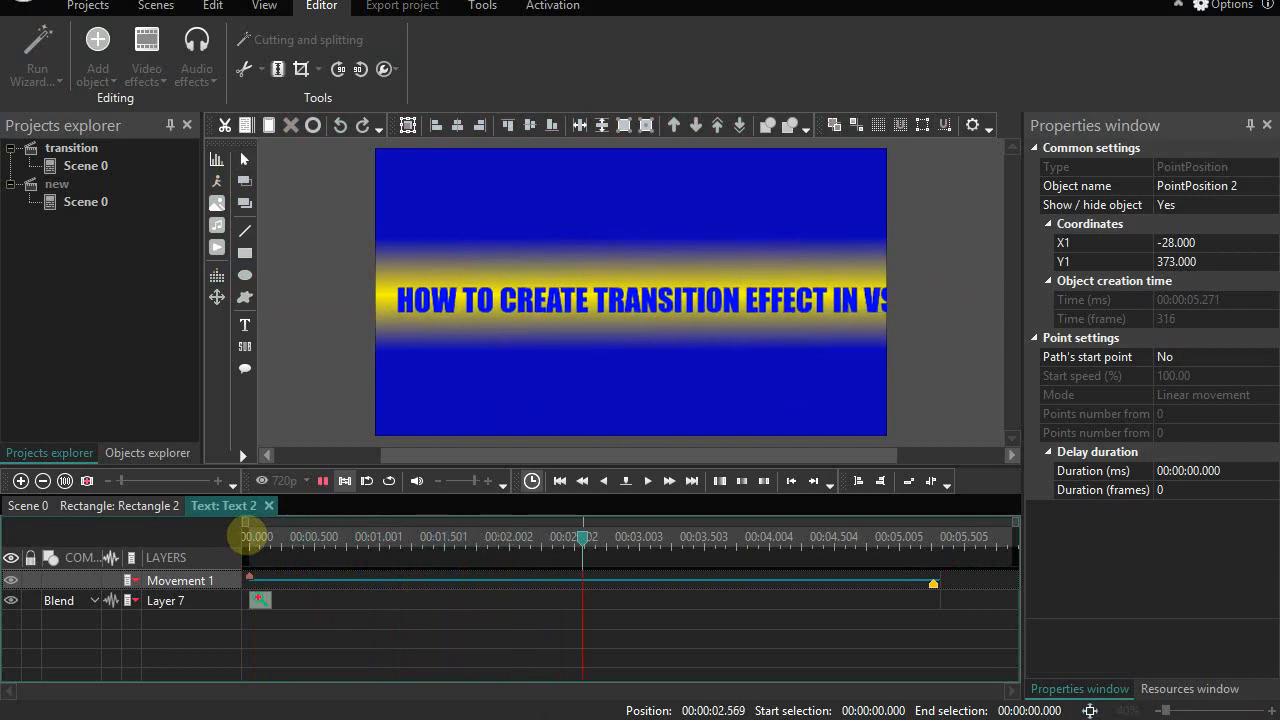
key("space")
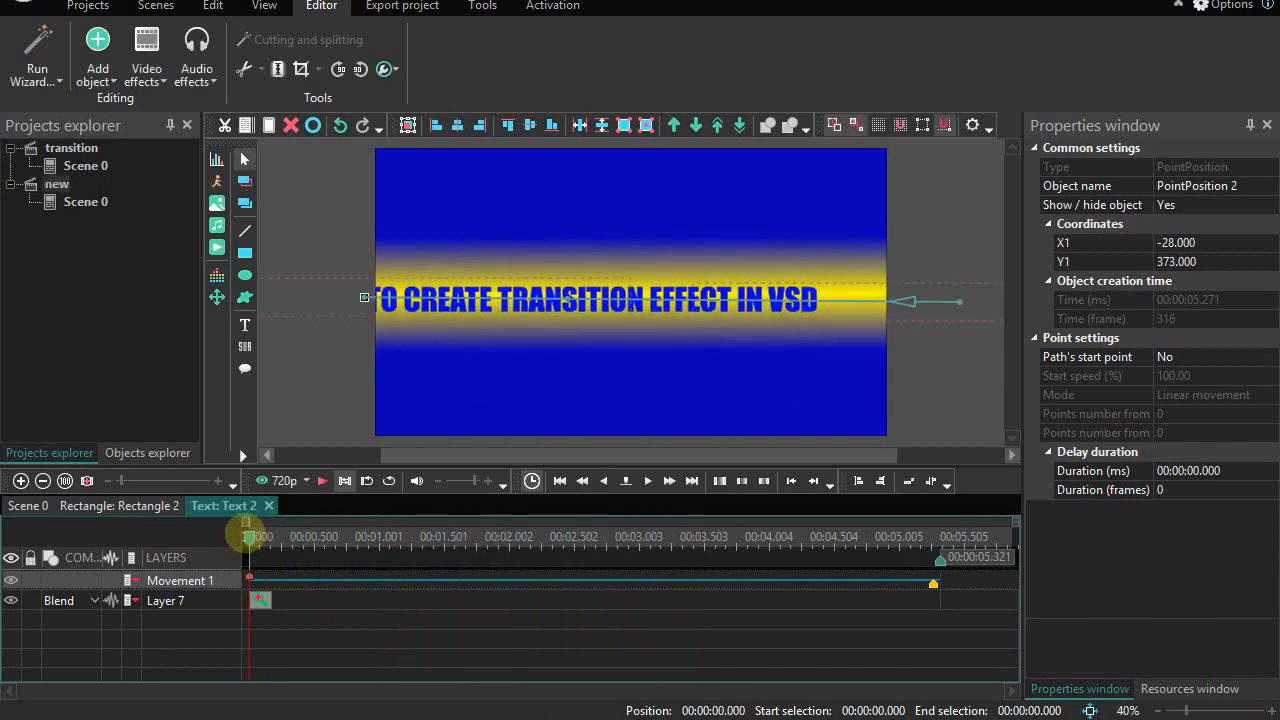
key("space")
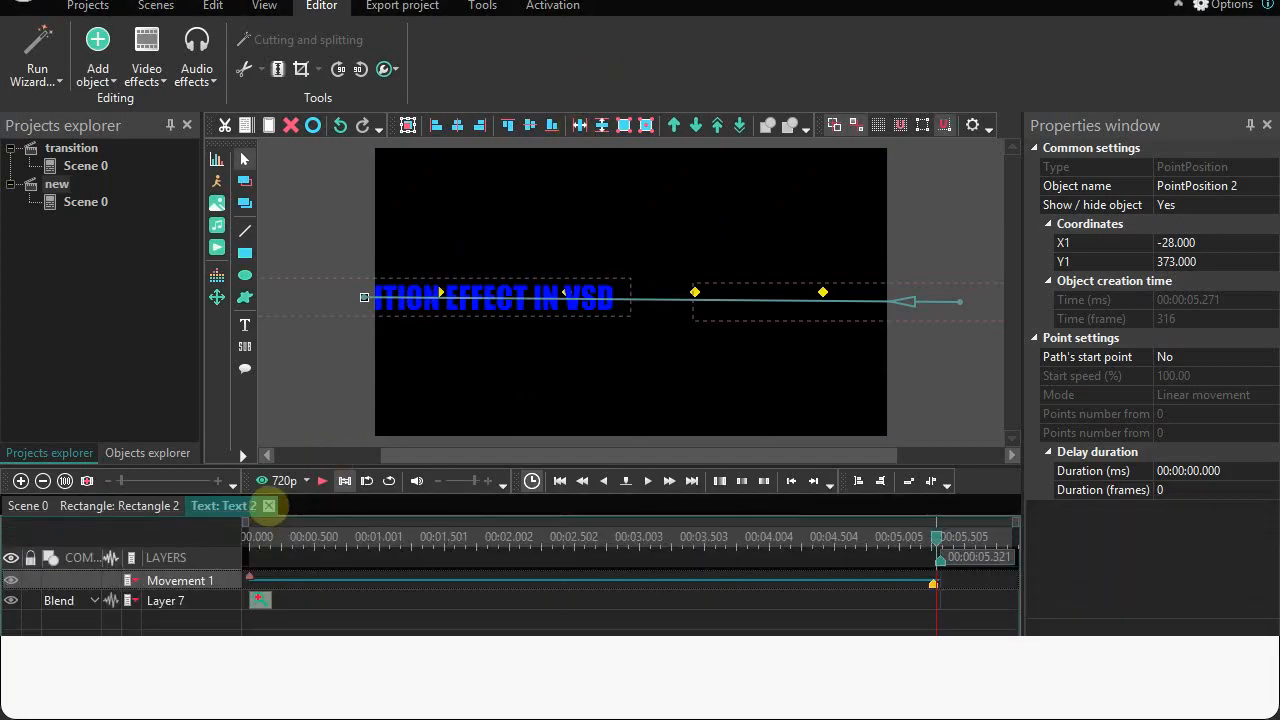
left_click(160, 506)
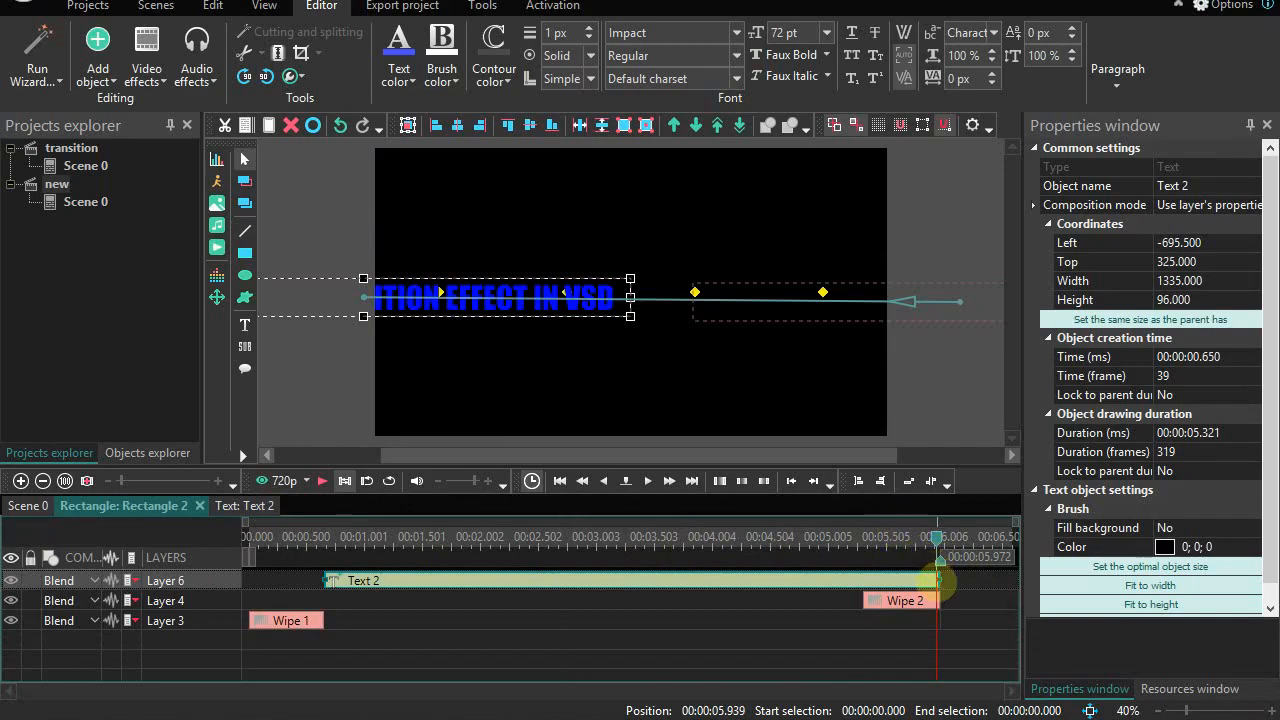
Try shortening Text 2 to 4.654 s so it ends where Wipe 2 starts, and play the transition from the start
left_click_drag(938, 579, 860, 579)
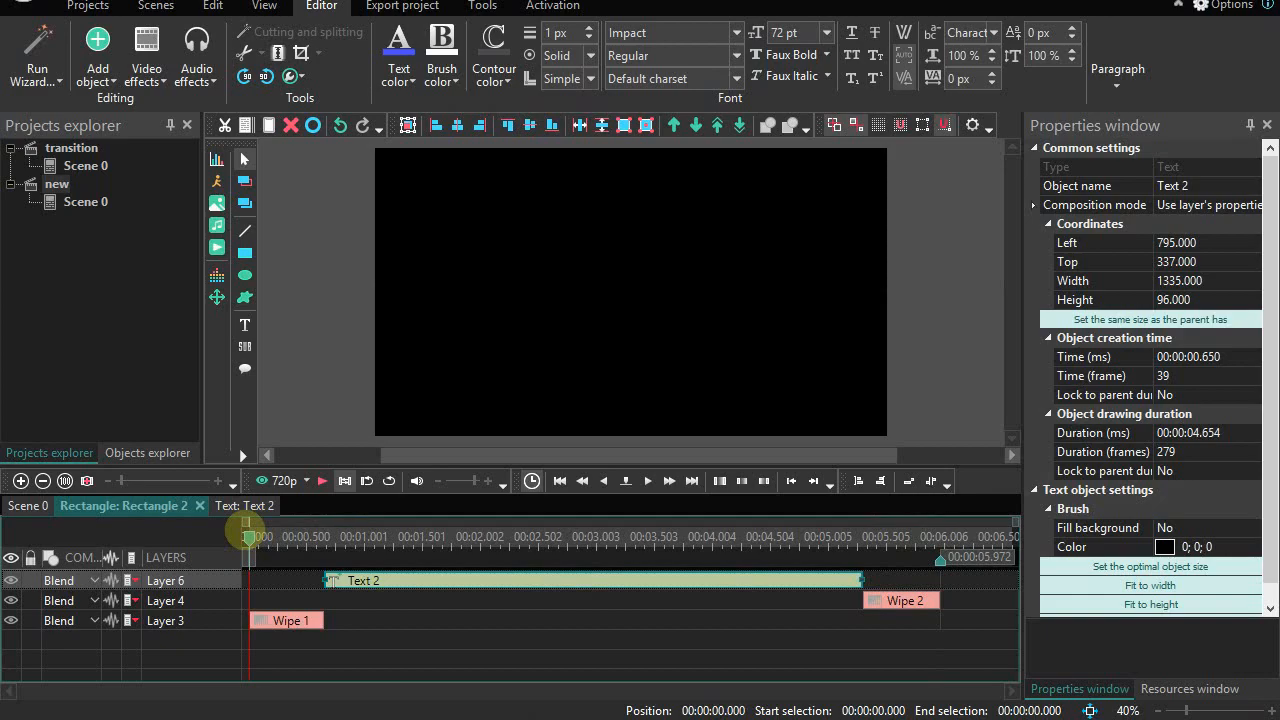
key("space")
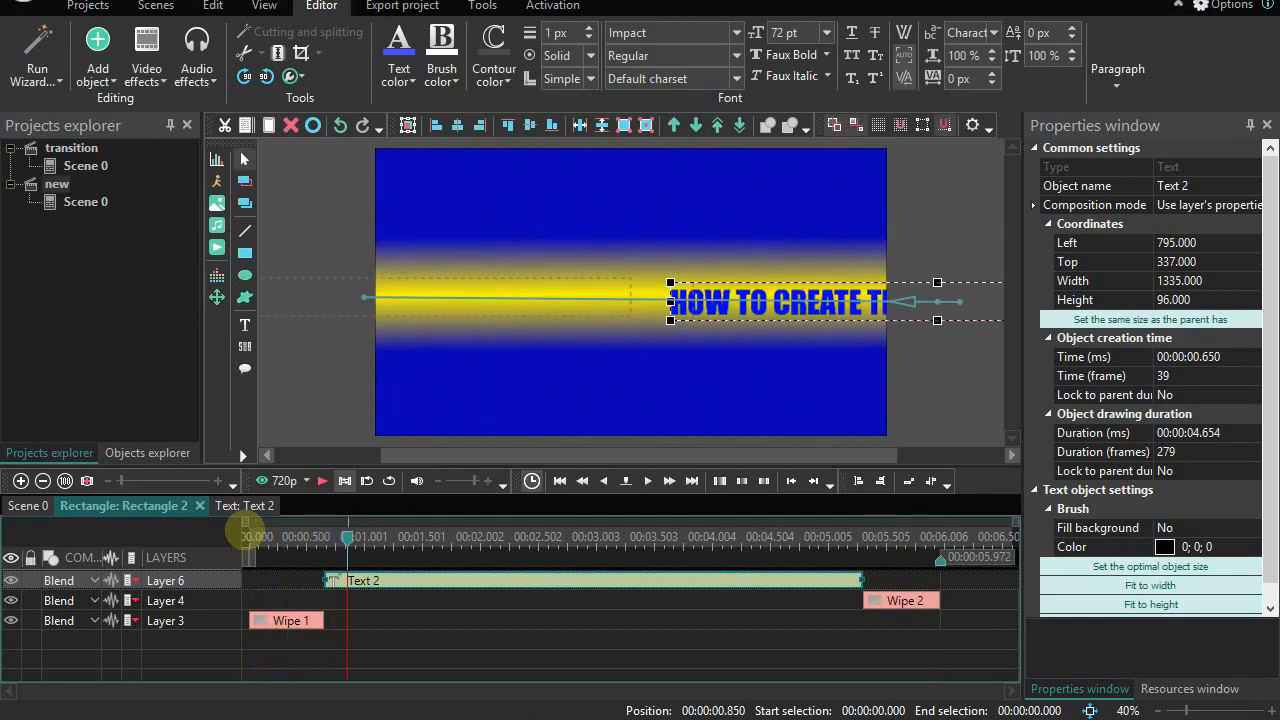
key("space")
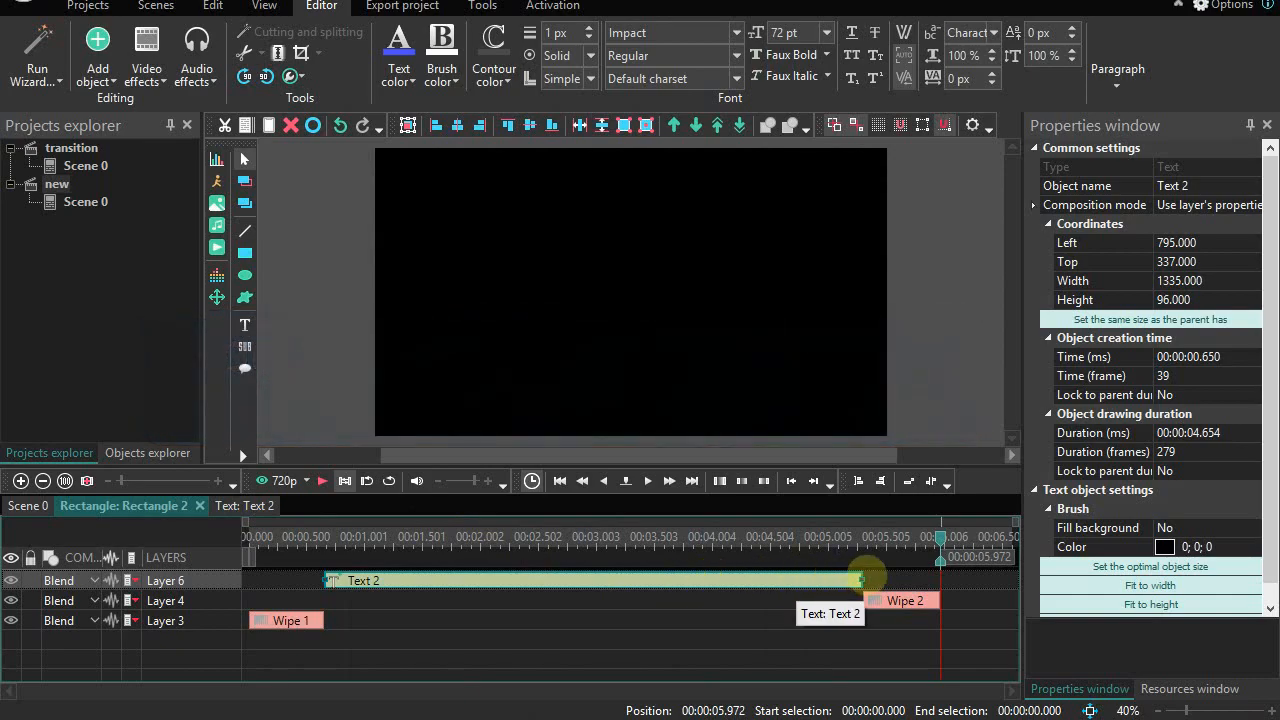
Extend Text 2 to 5.121 s so it overlaps most of Wipe 2, and preview the transition from the start
left_click_drag(860, 580, 915, 579)
key("space")
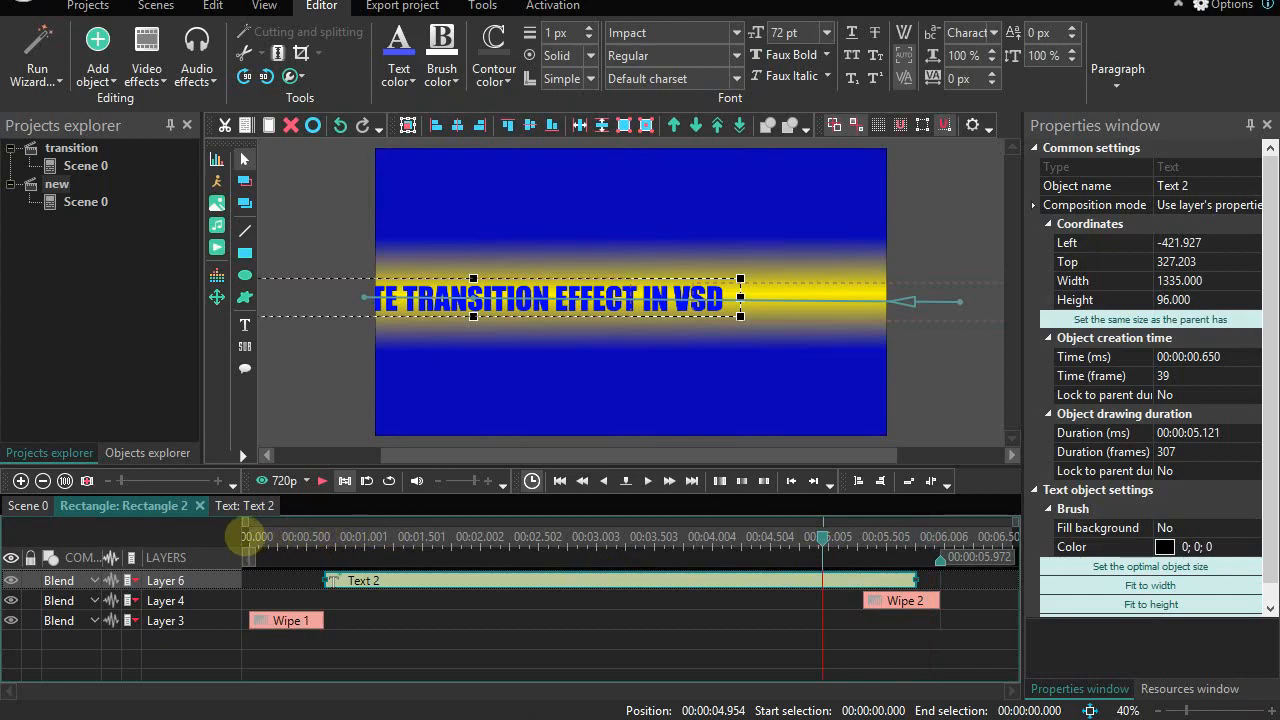
left_click(250, 536)
key("space")
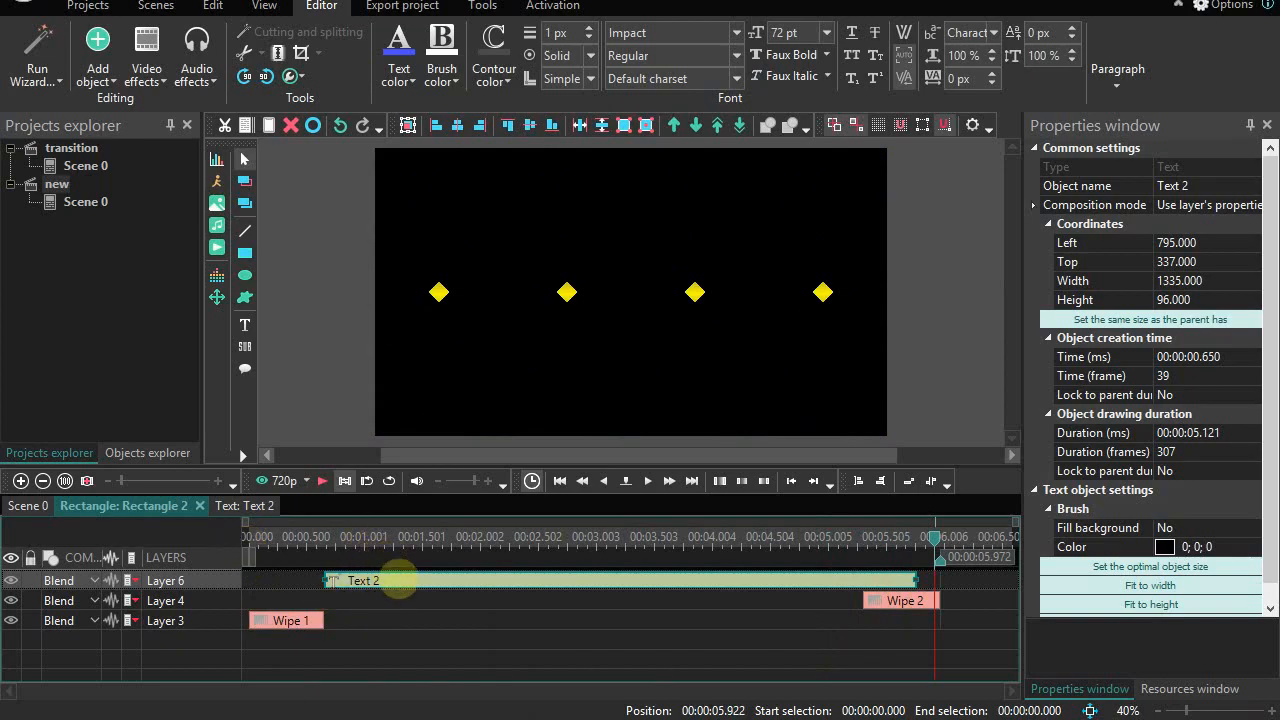
At about 1.184 s, shift the title and its movement path leftward so the text begins at the frame's left edge
left_click(386, 540)
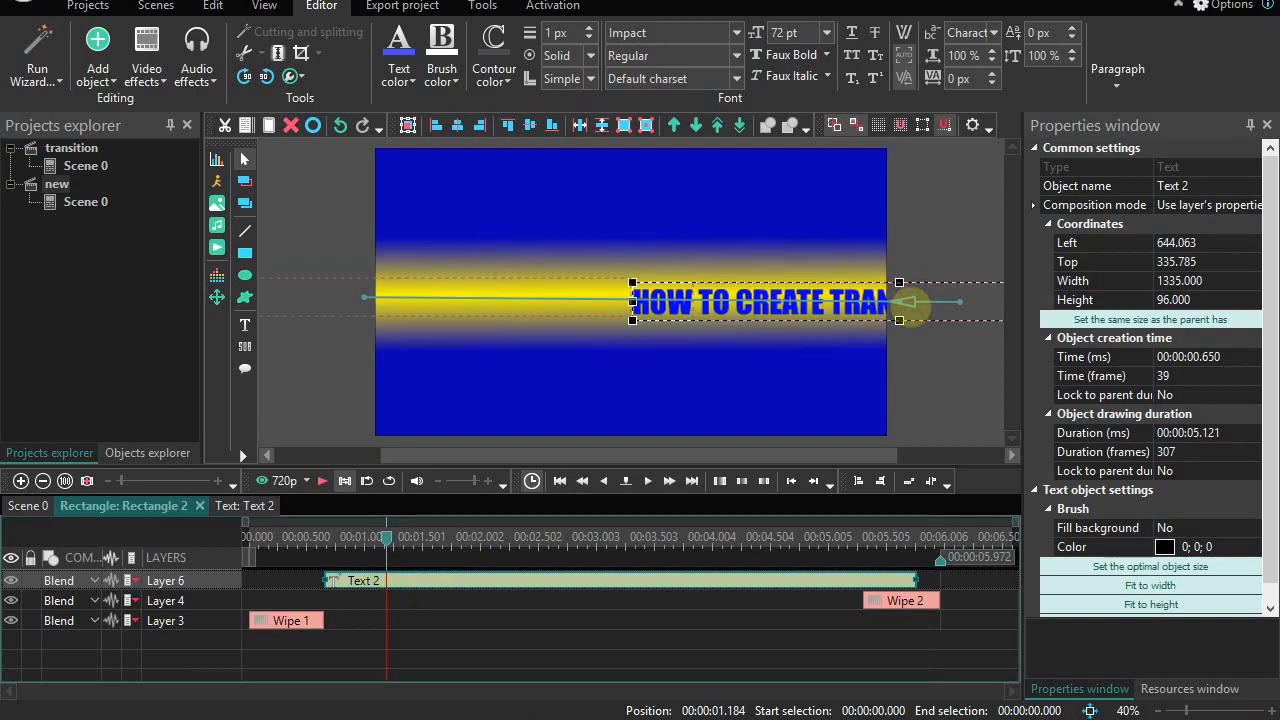
left_click_drag(905, 302, 650, 298)
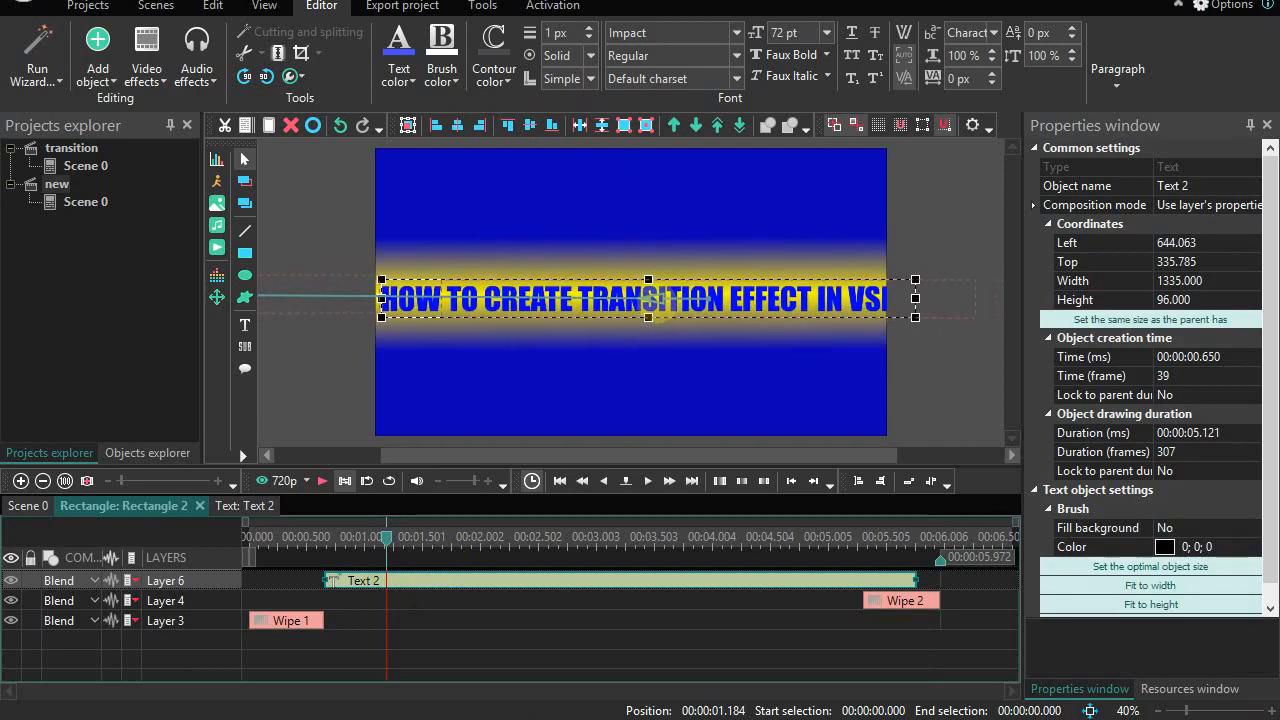